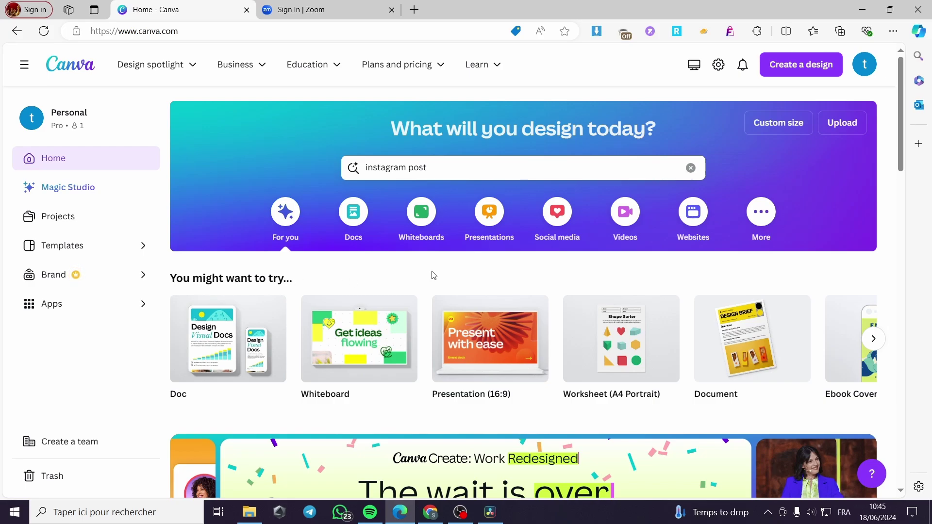
- Create a blank 16:9 presentation of 1920 × 1080 px and bring the new design into view
scroll(627, 271, "down", 1)
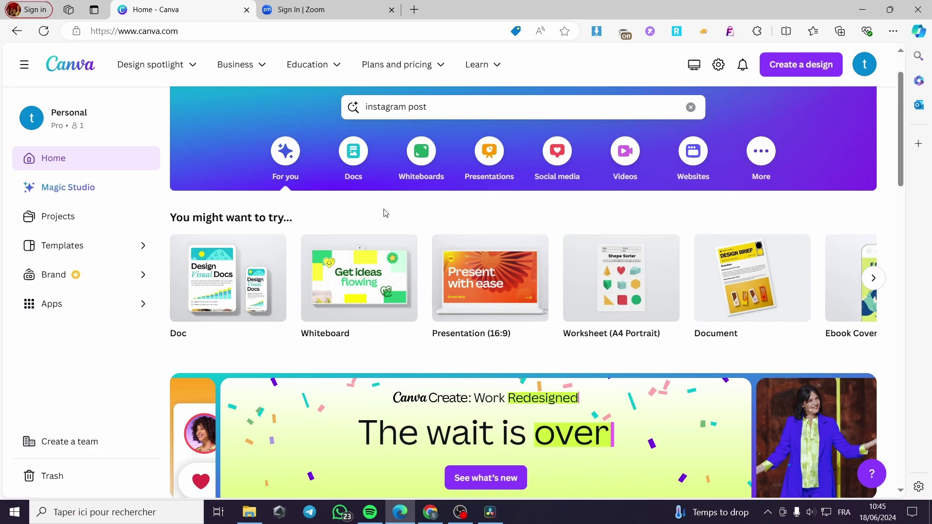
scroll(513, 217, "up", 1)
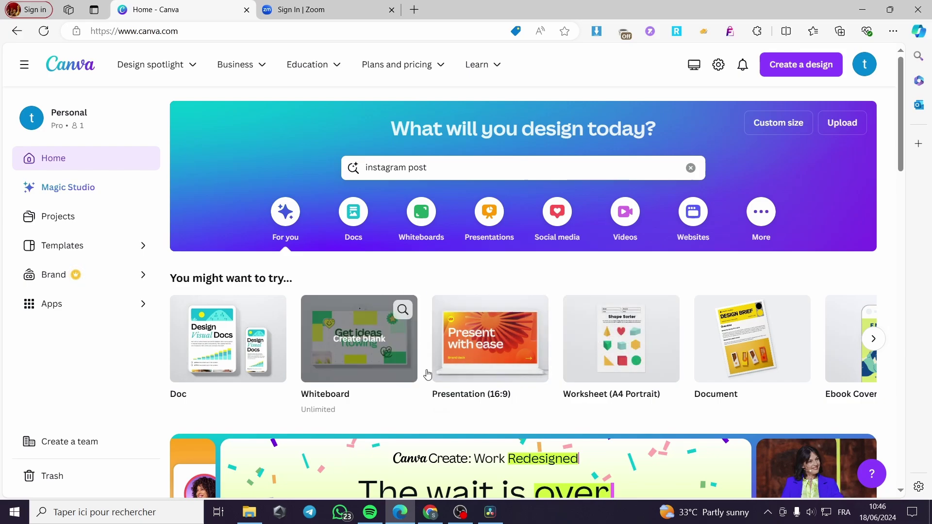
left_click(485, 357)
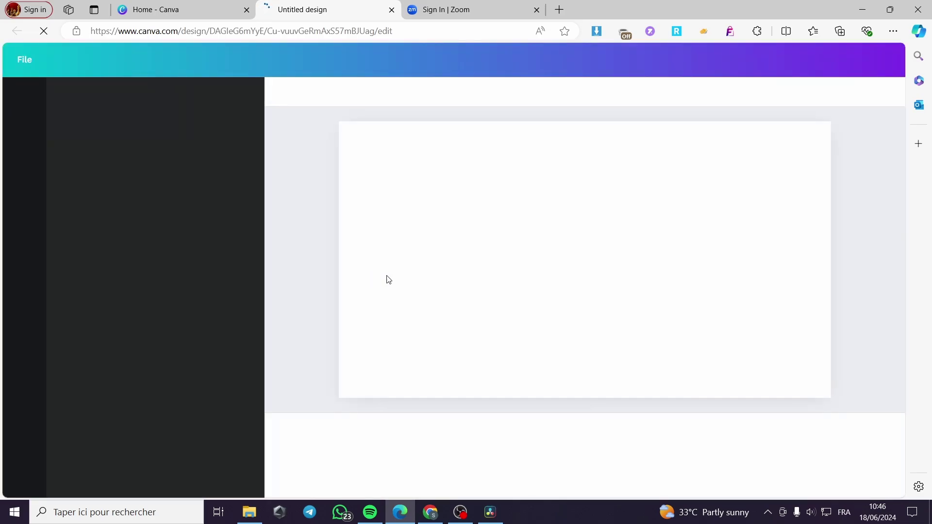
left_click(193, 13)
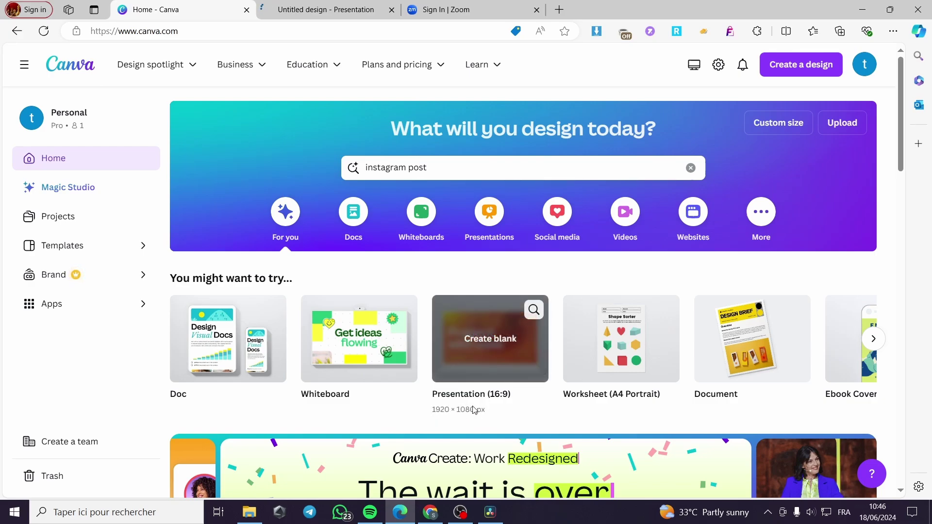
left_click(359, 10)
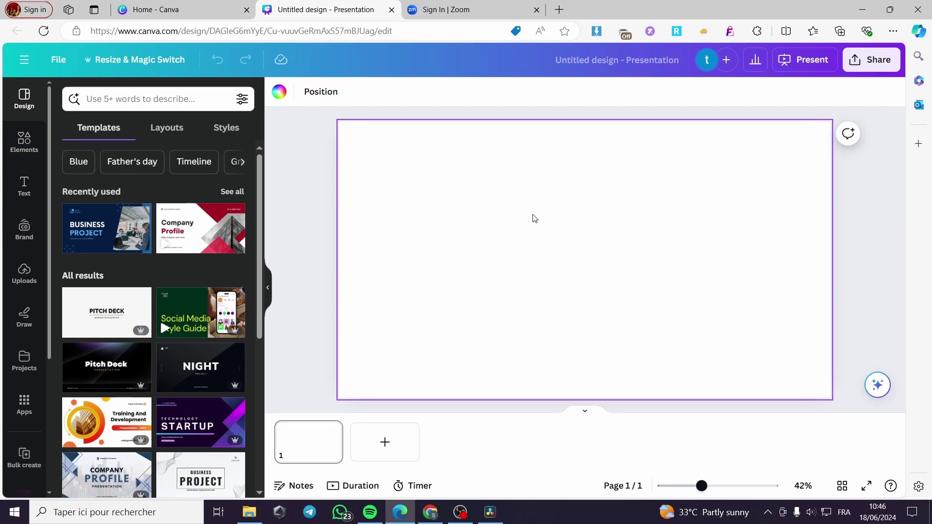
- Fill the first page's background with the solid periwinkle blue from the default colors
left_click(280, 92)
left_click(235, 364)
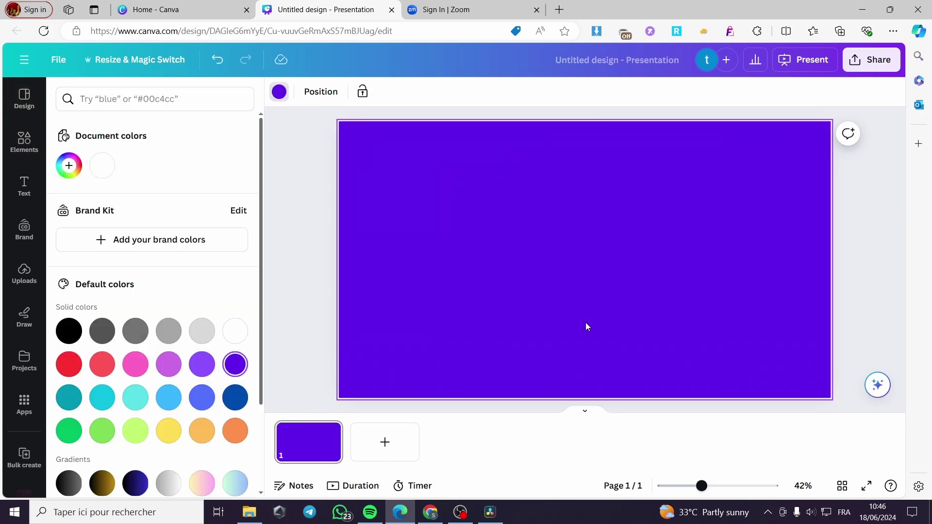
left_click(202, 397)
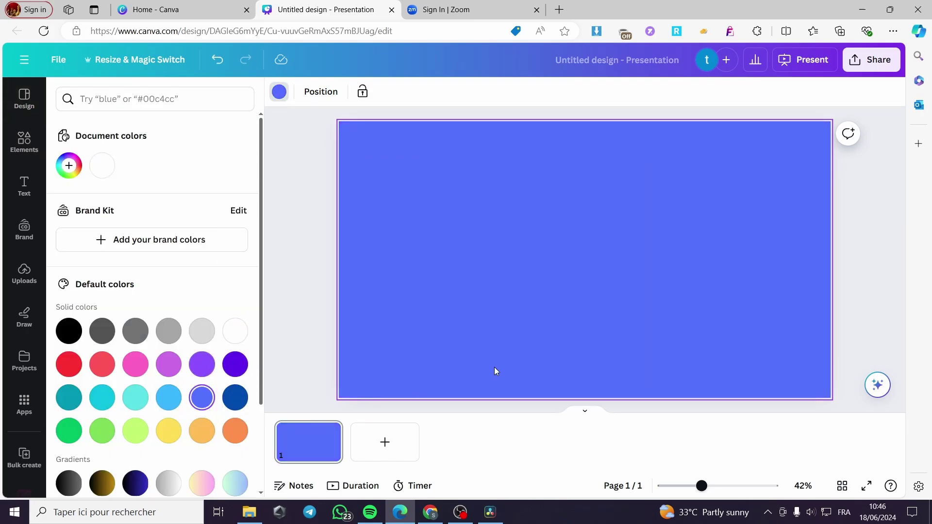
- Add three more pages and give them solid dark blue, light orange and darker orange backgrounds in that order
left_click(382, 459)
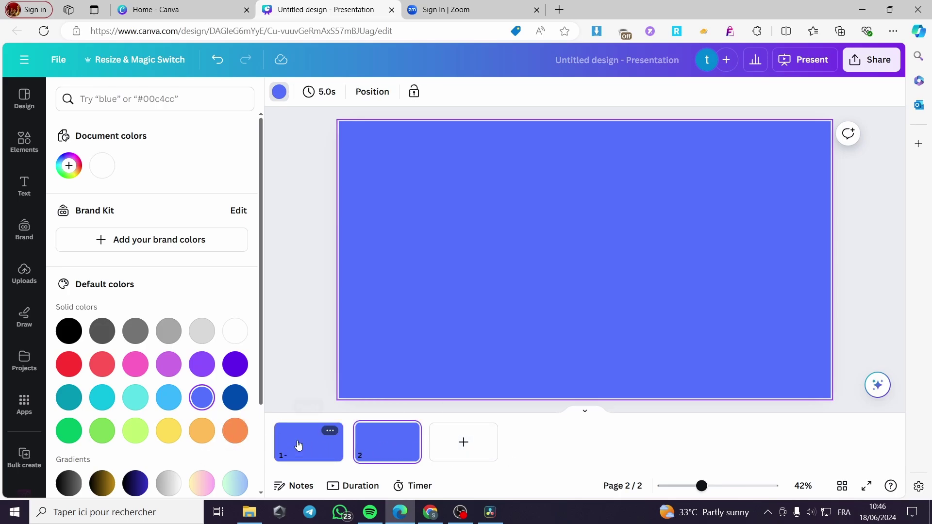
left_click(235, 397)
left_click(464, 442)
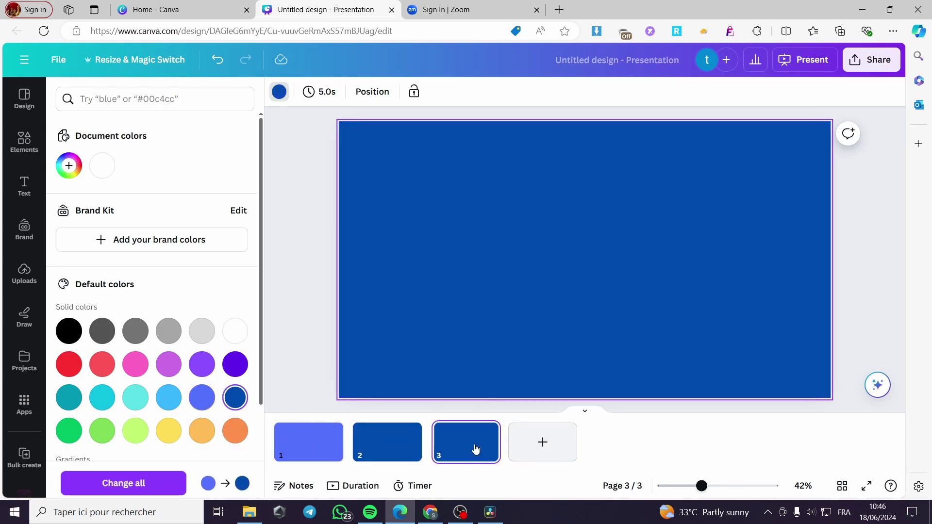
left_click(202, 431)
left_click(543, 442)
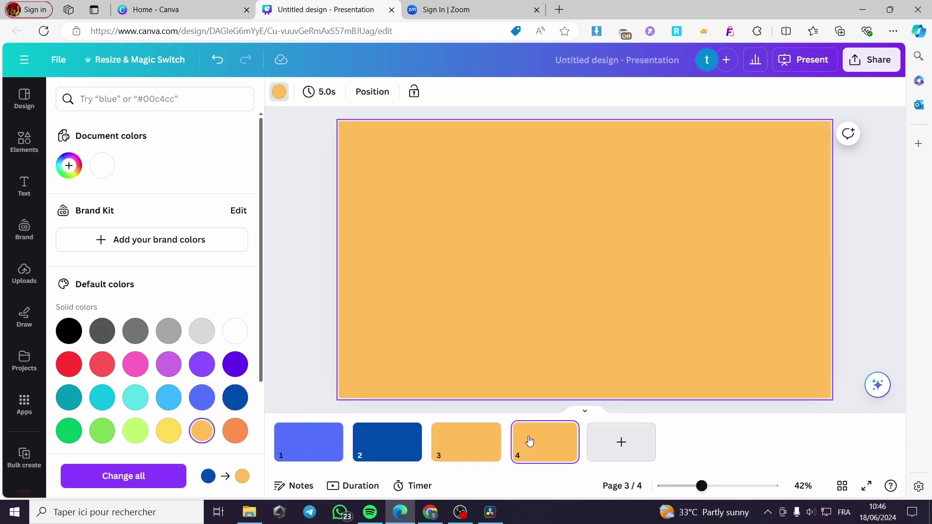
left_click(169, 430)
left_click(236, 429)
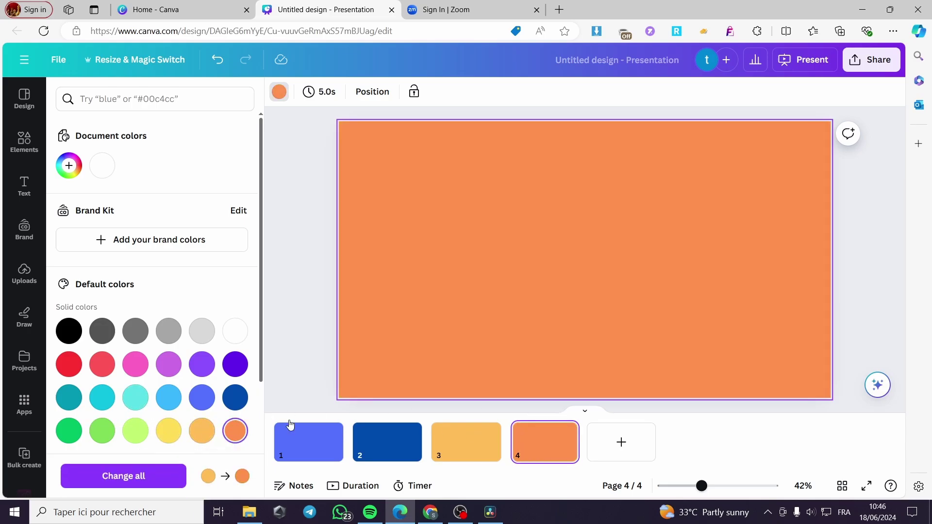
- Add the round Canva logo to page 1, shrink it and place it in the page's upper-left corner
left_click(326, 432)
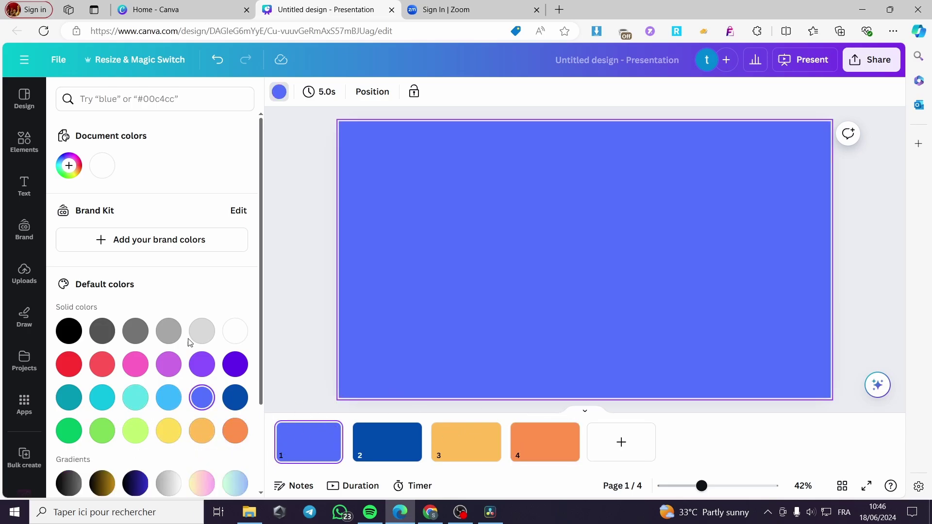
left_click(22, 142)
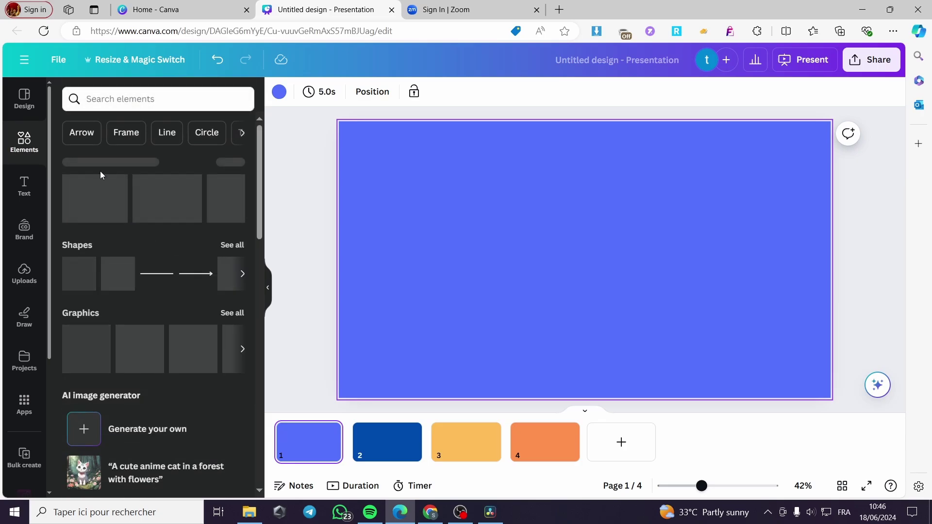
left_click(149, 178)
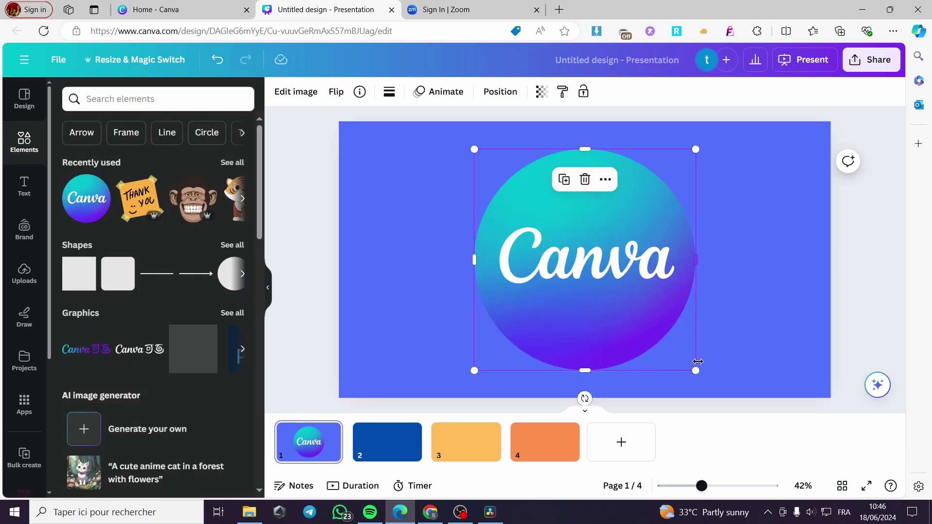
left_click_drag(698, 372, 546, 220)
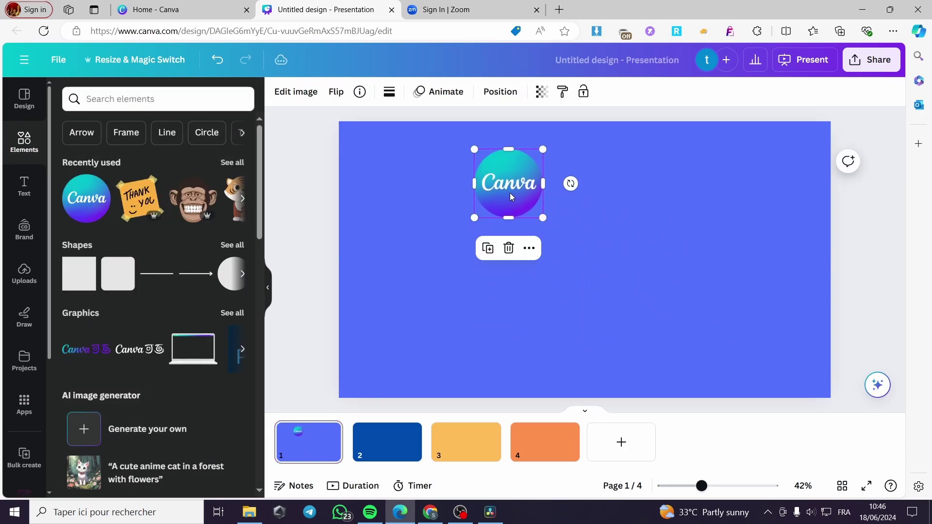
left_click_drag(511, 189, 386, 173)
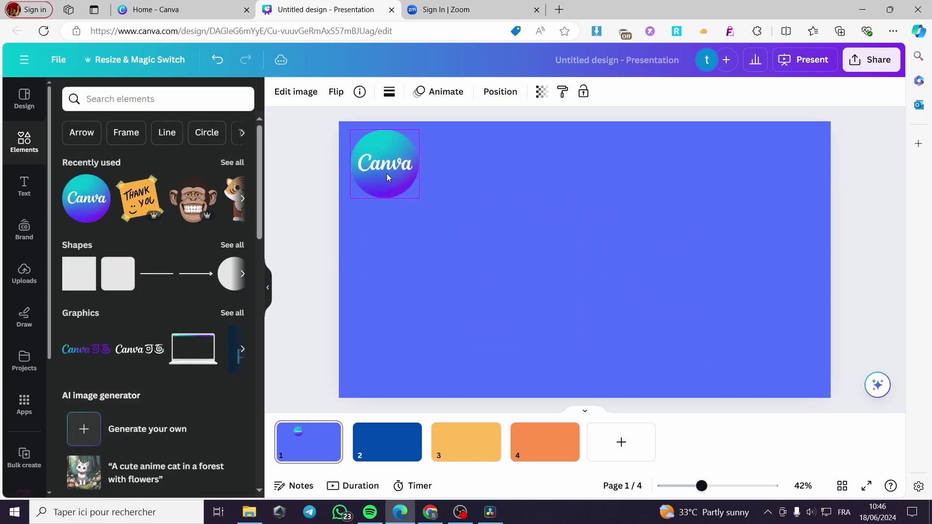
- Add the laptop graphic to page 1, reduce it to about half size and place it near the page's center
left_click(189, 363)
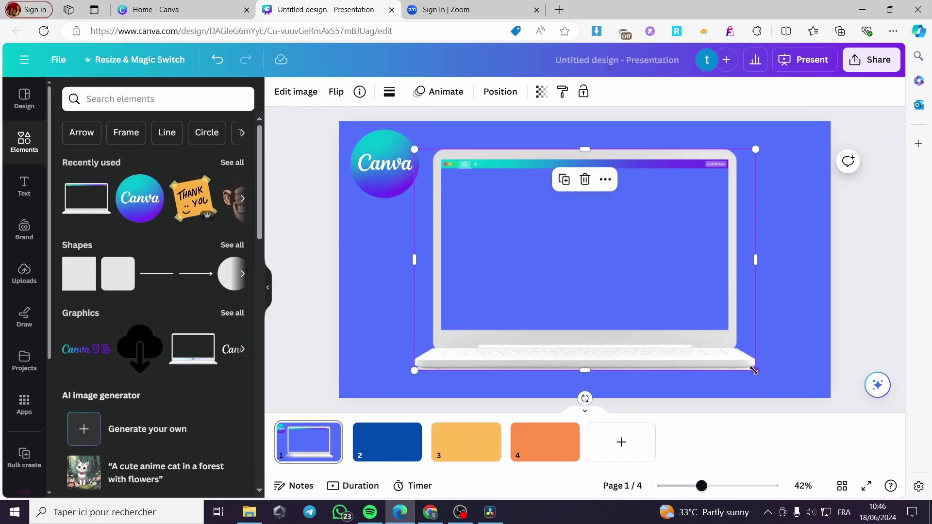
left_click_drag(761, 373, 619, 230)
left_click_drag(525, 204, 593, 276)
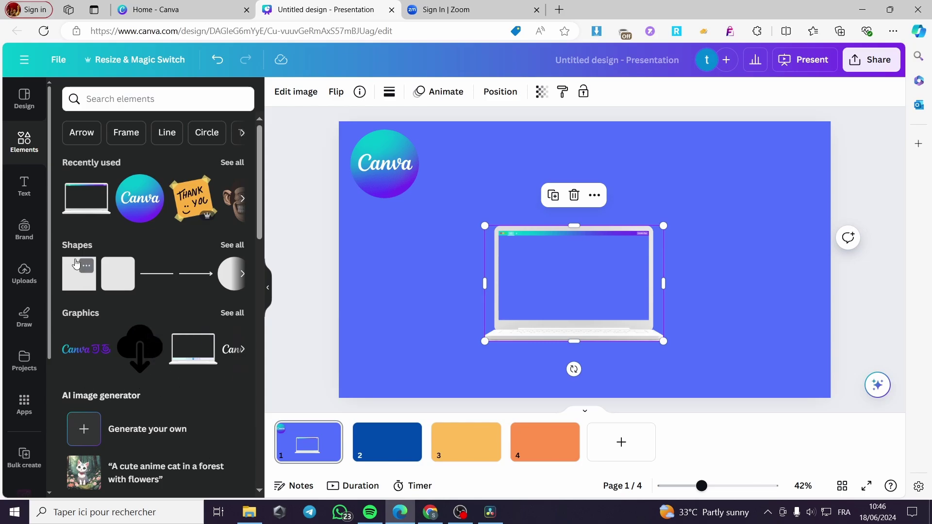
- Add the "Thank you" sticky note to page 1, shrink it and place it in the page's lower-right corner
left_click(206, 199)
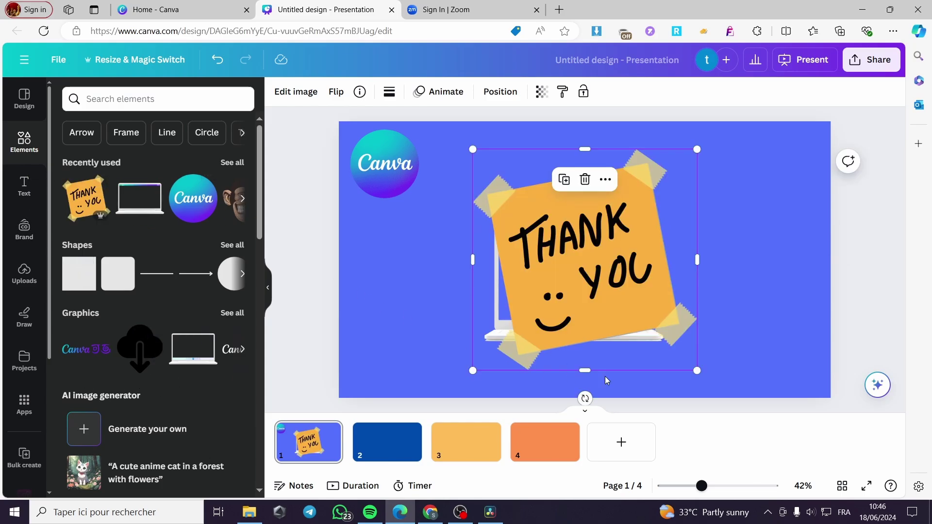
left_click_drag(697, 373, 556, 246)
left_click_drag(521, 202, 771, 348)
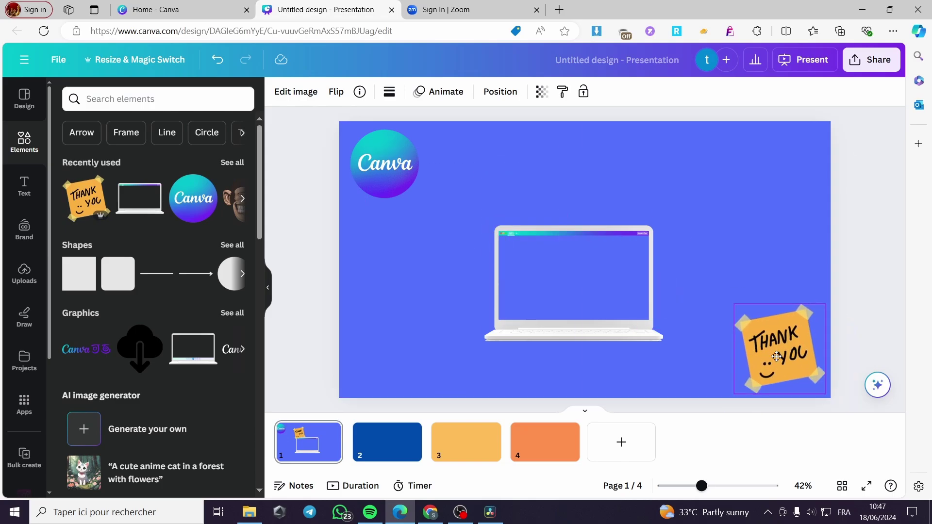
- Add a rounded rectangle to page 2, stretch it into a wide shape and center it on the page
left_click(387, 442)
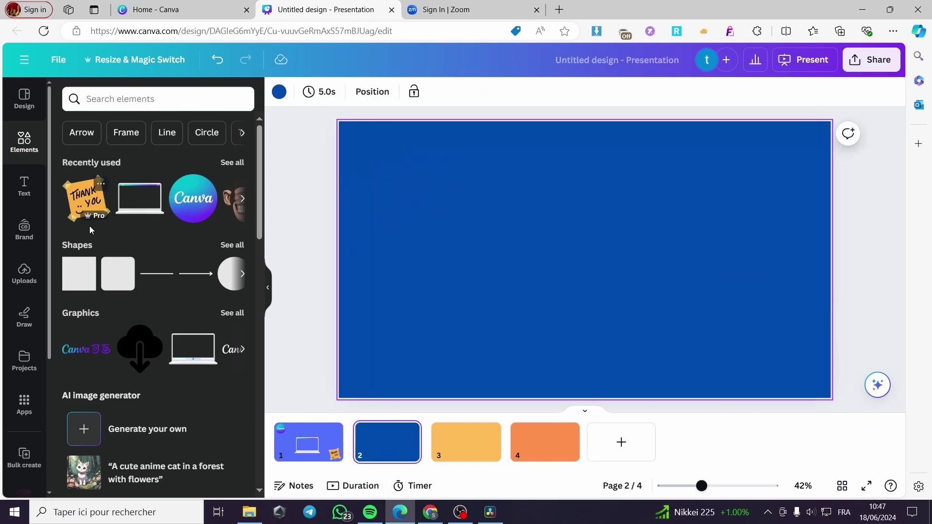
left_click(125, 266)
left_click(123, 277)
left_click(107, 283)
left_click_drag(623, 299, 717, 324)
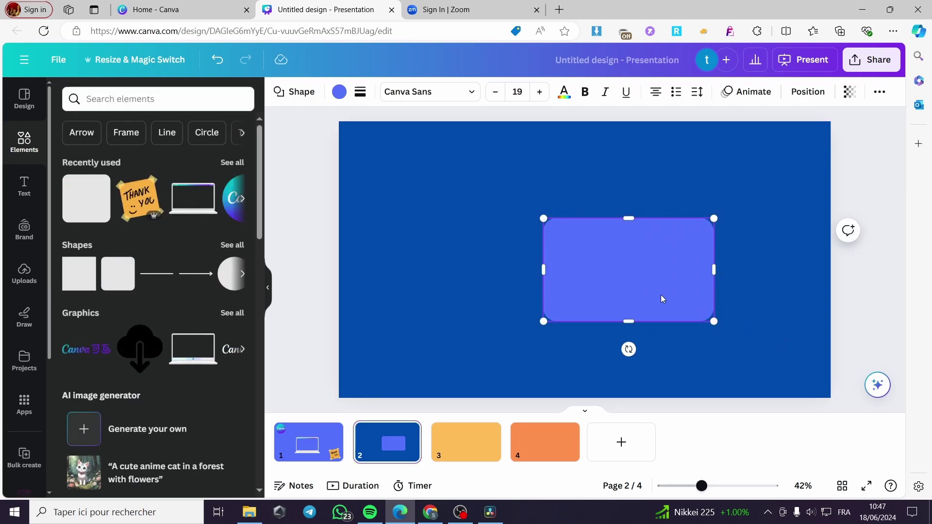
left_click_drag(662, 298, 619, 277)
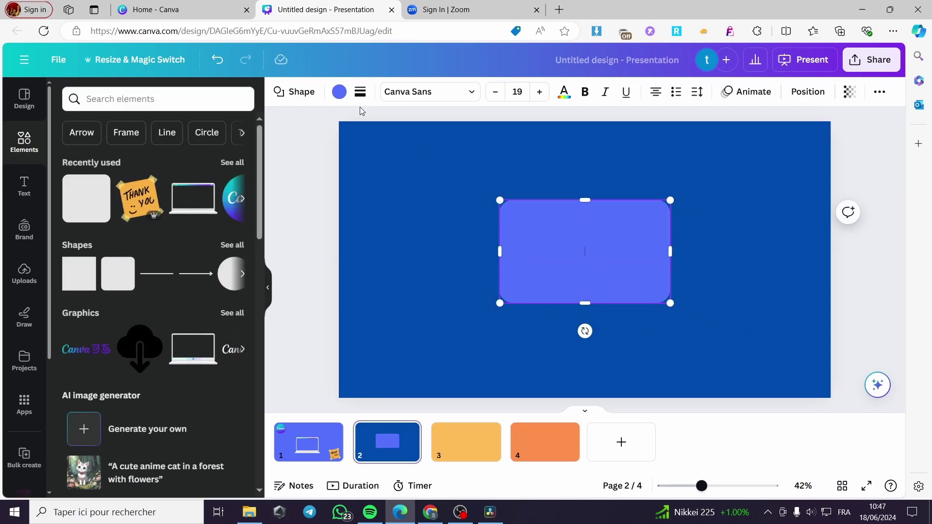
- Change the fill of the rounded rectangle on page 2 to white
left_click(339, 92)
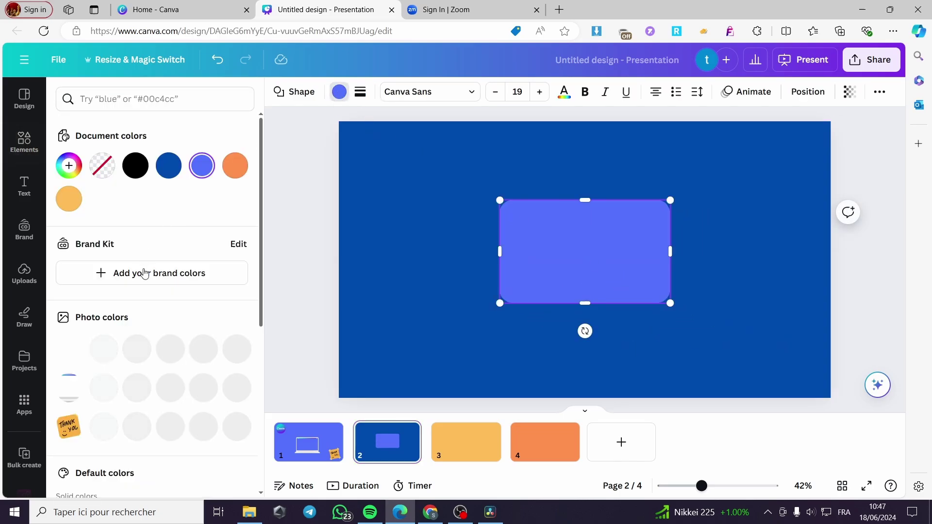
left_click(101, 174)
left_click(235, 347)
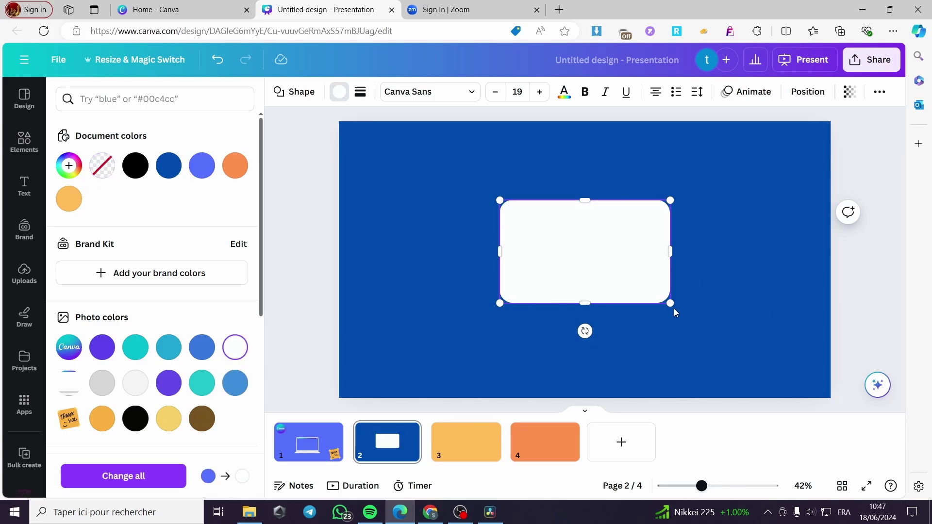
- Enlarge the white rounded rectangle on page 2 and center it on the page
left_click_drag(674, 312, 742, 326)
left_click_drag(666, 279, 644, 268)
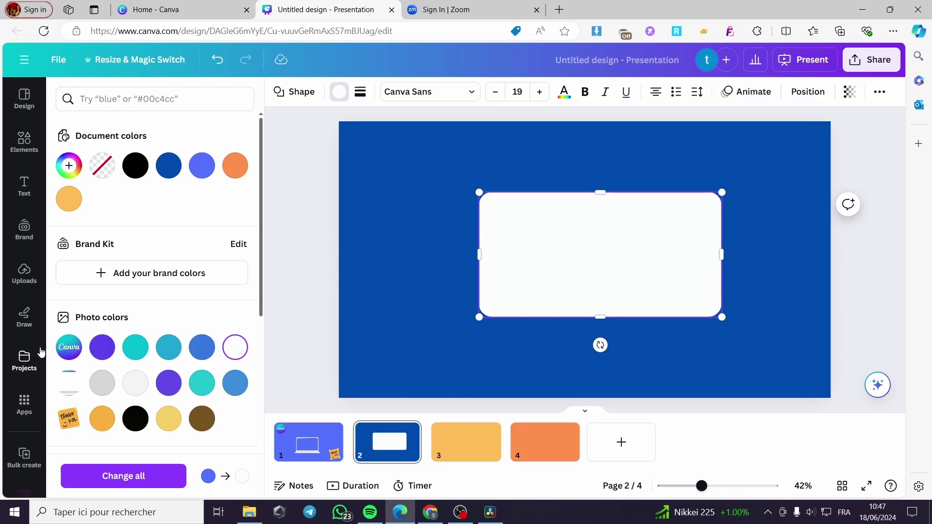
left_click(29, 363)
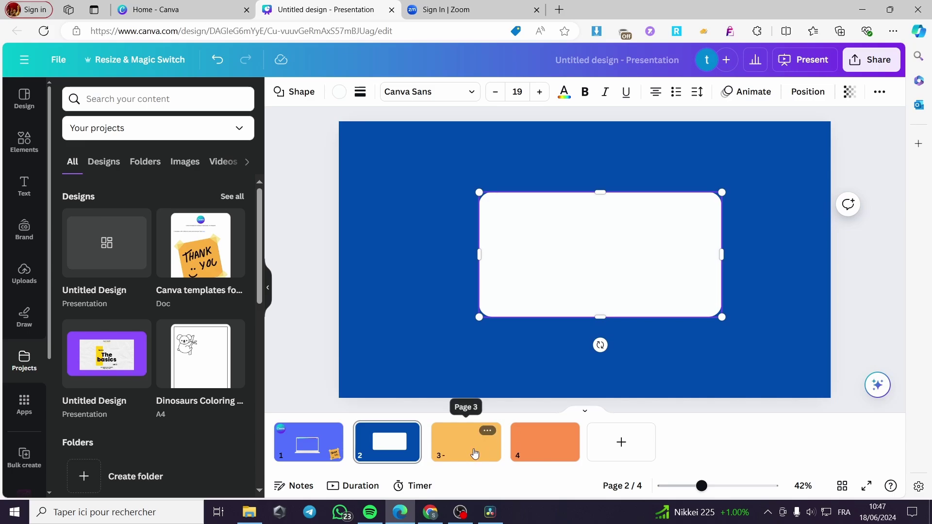
left_click_drag(640, 266, 625, 266)
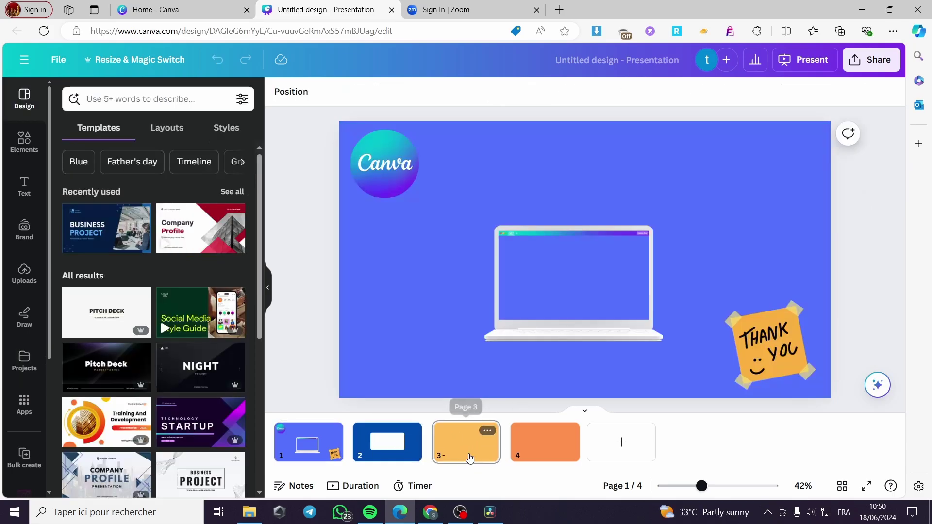
- Add the recently used "Brimston Co." font combination to page 3, enlarge it to font size 184 and center it
left_click(439, 444)
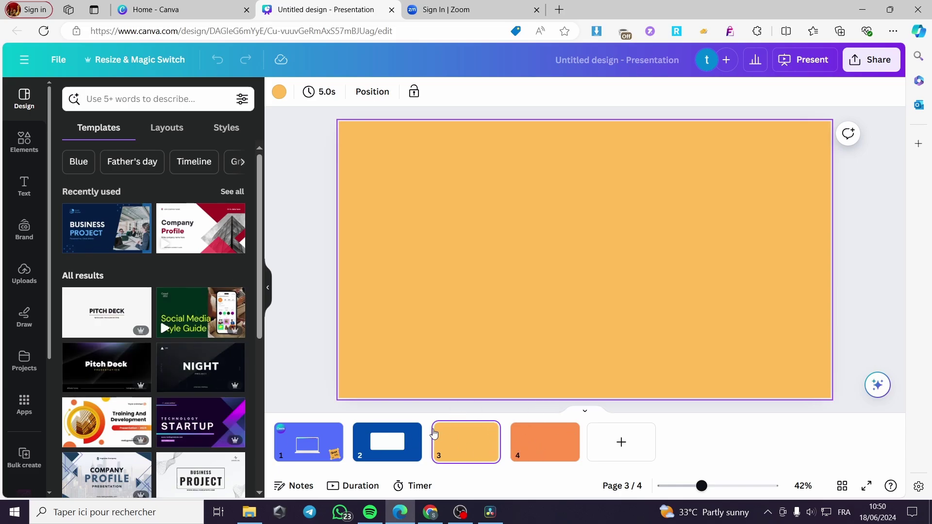
left_click(22, 187)
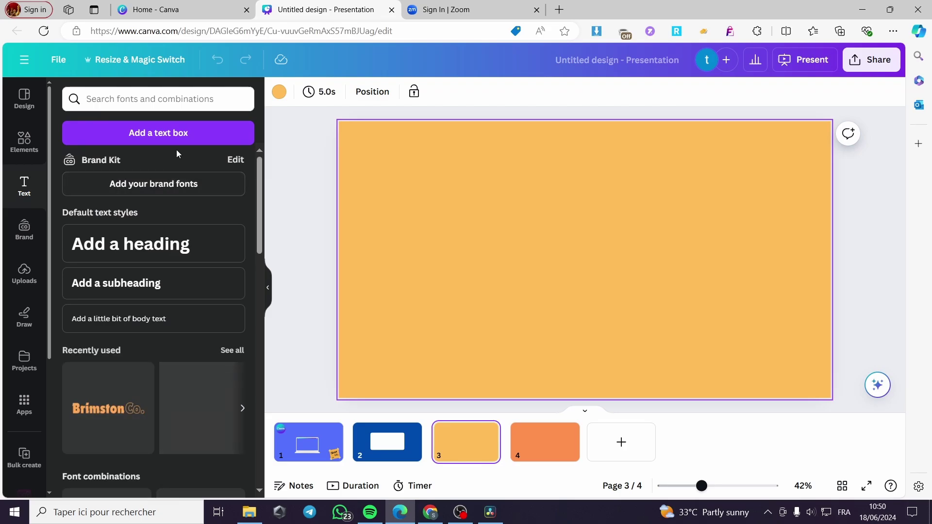
left_click(129, 402)
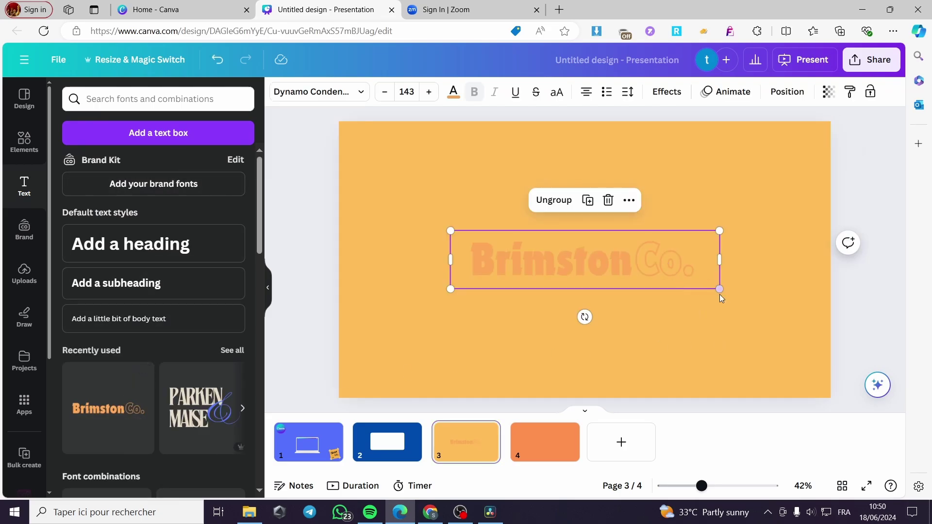
left_click_drag(720, 290, 796, 306)
left_click_drag(645, 269, 606, 262)
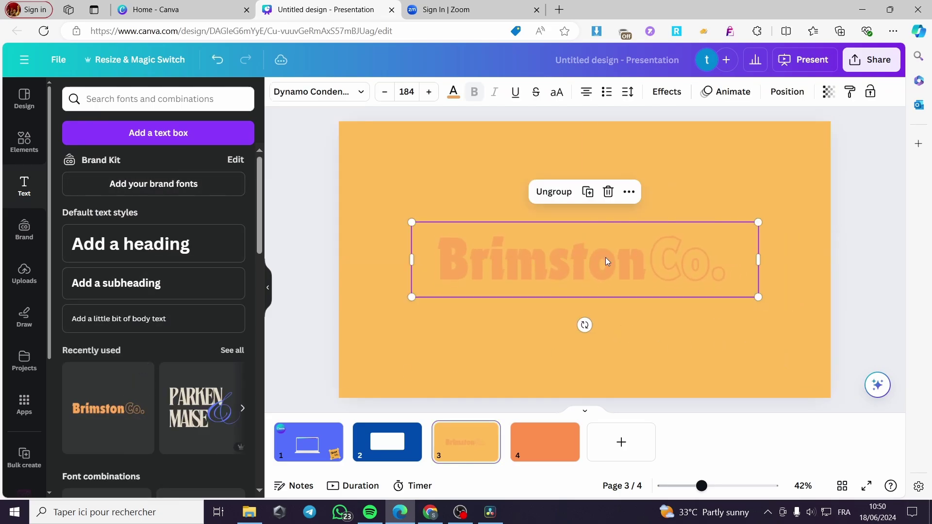
- Change the color of the "Brimston Co." text on page 3 to white
left_click(454, 92)
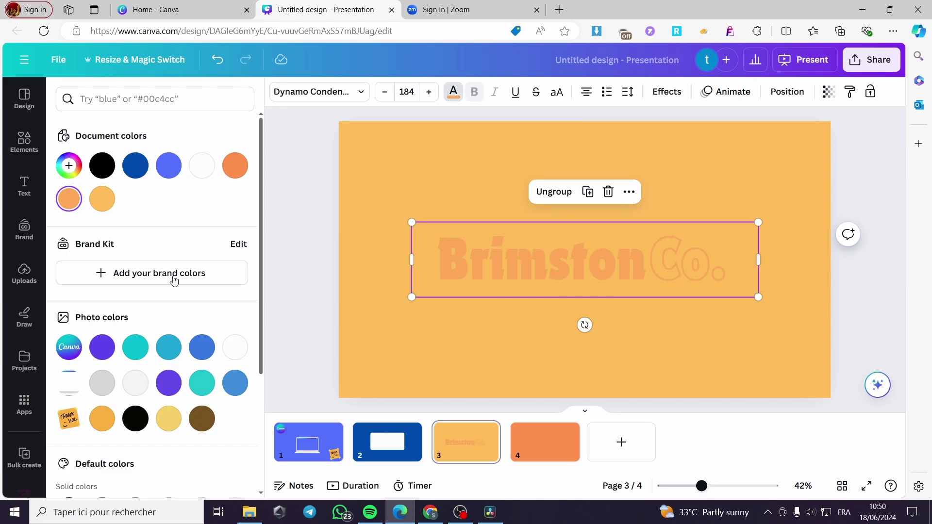
left_click(192, 166)
left_click(895, 306)
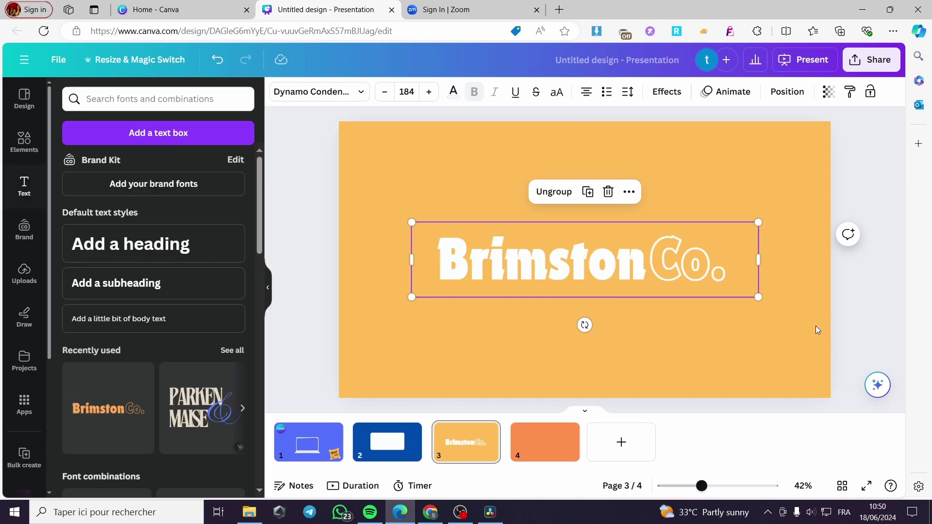
- Add the illustrated newsletter graphic from an "article" element search to page 4, enlarge it and center it on the page
left_click(545, 442)
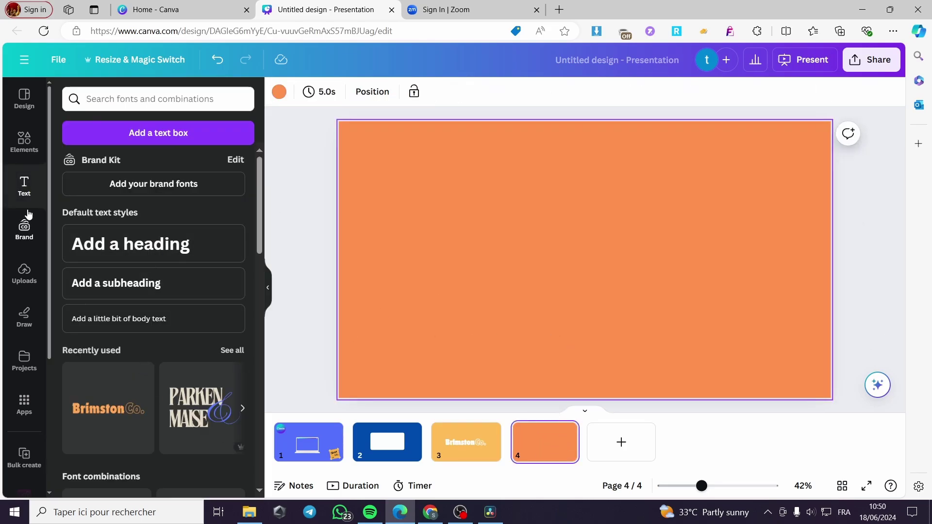
left_click(24, 141)
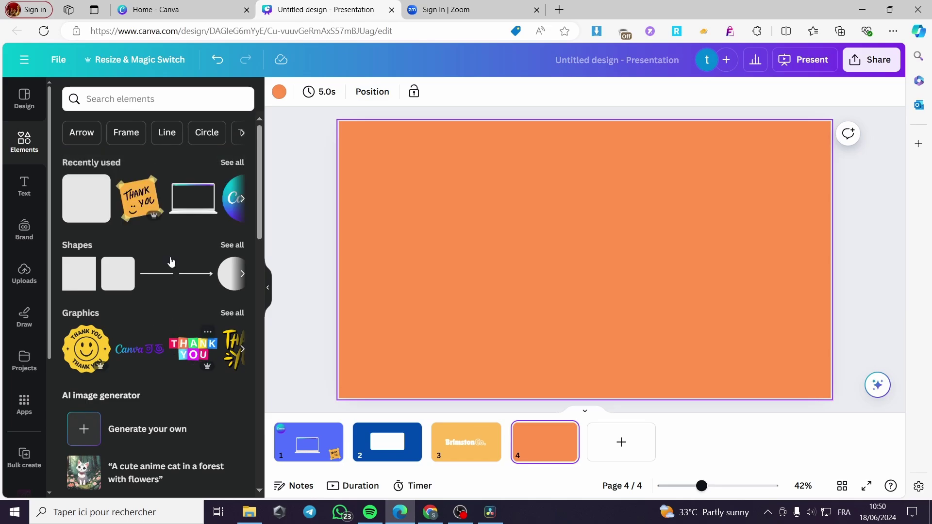
left_click(154, 98)
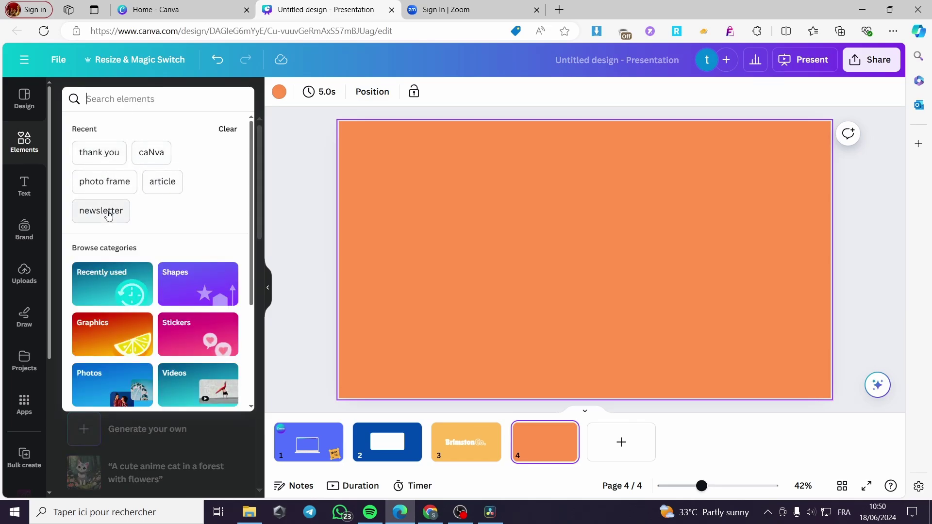
left_click(163, 188)
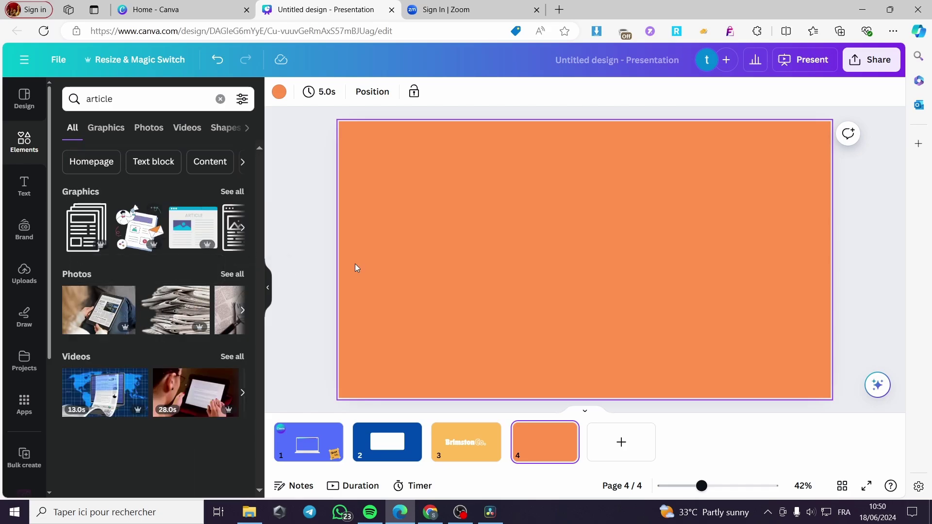
left_click(157, 239)
left_click_drag(639, 325, 739, 412)
left_click_drag(661, 306, 612, 257)
left_click(855, 250)
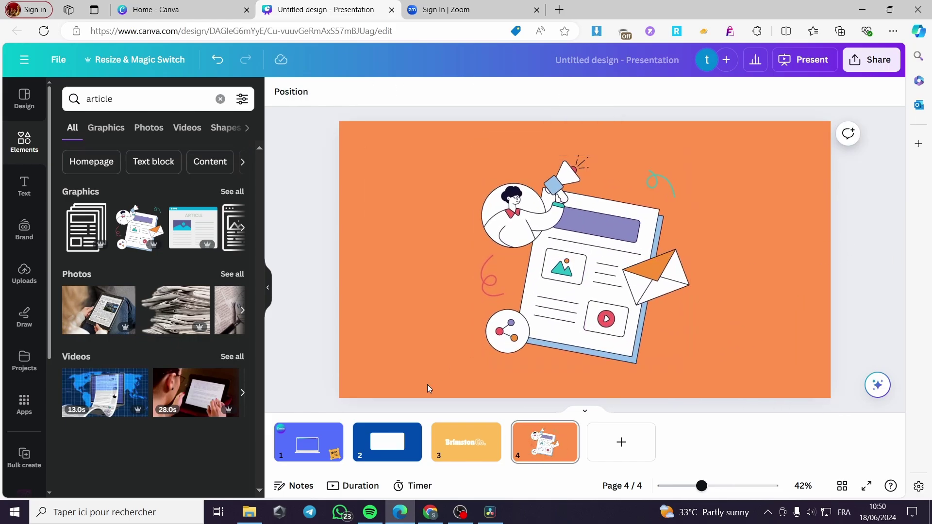
left_click(319, 454)
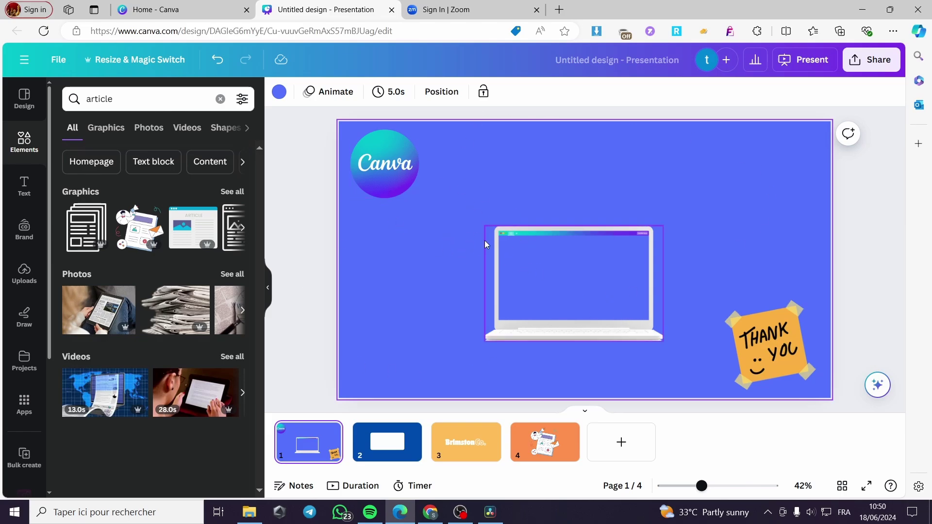
- Switch to Zoom and sign in with the first listed Google account
left_click(488, 13)
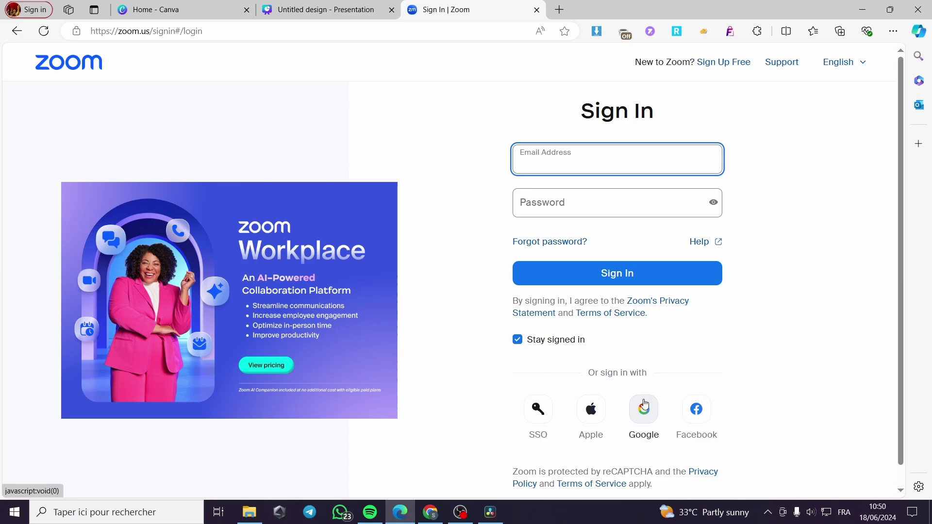
left_click(654, 418)
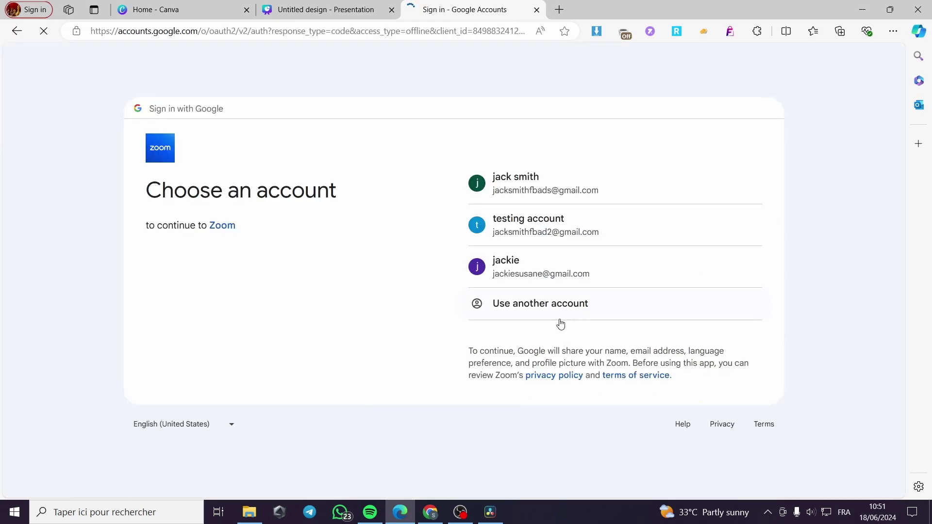
left_click(578, 200)
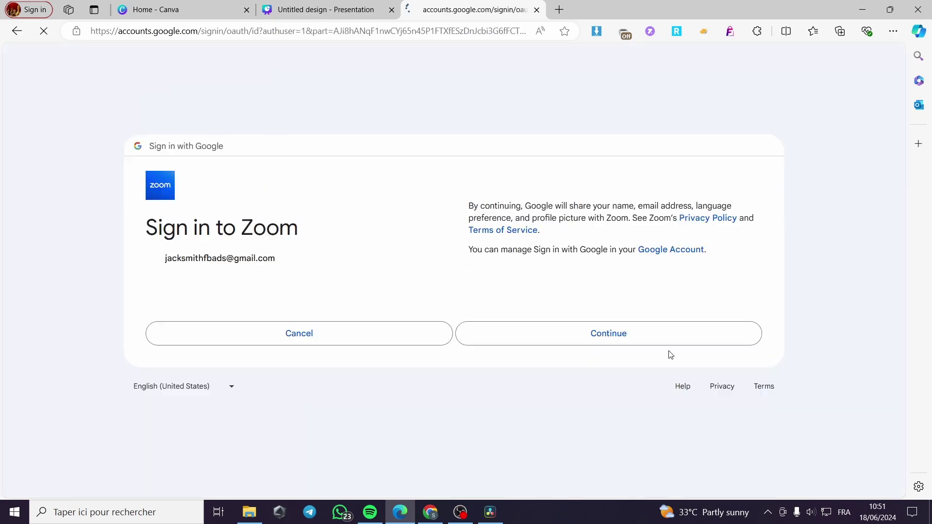
left_click(660, 343)
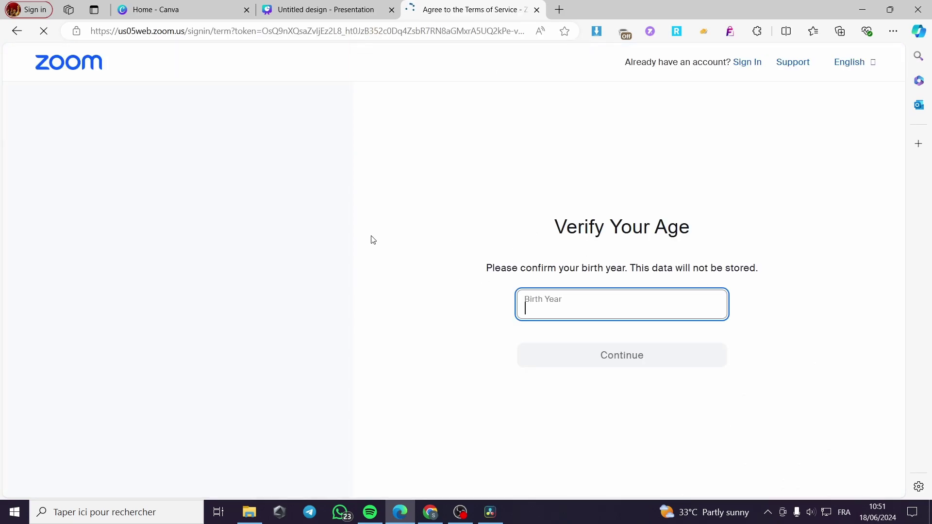
- Enter the birth year to verify the account holder's age and continue
left_click(638, 311)
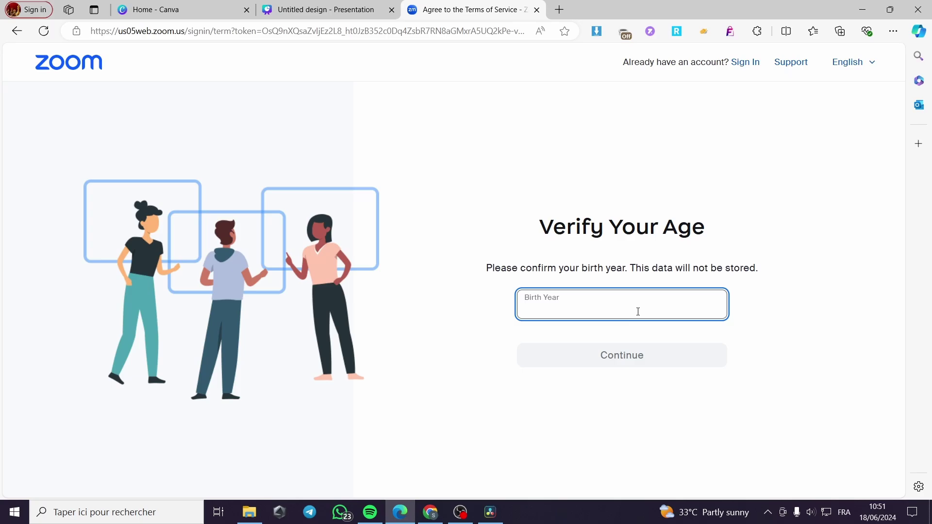
type("2001")
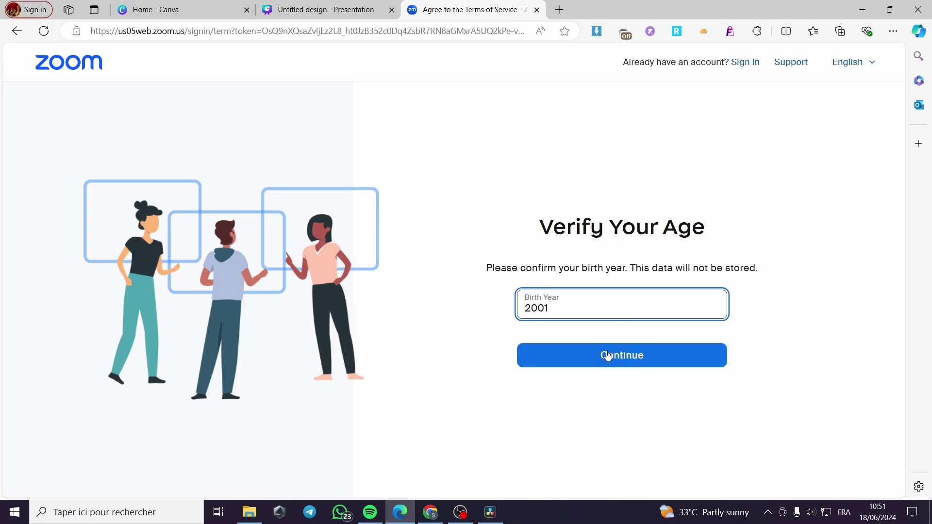
left_click(608, 356)
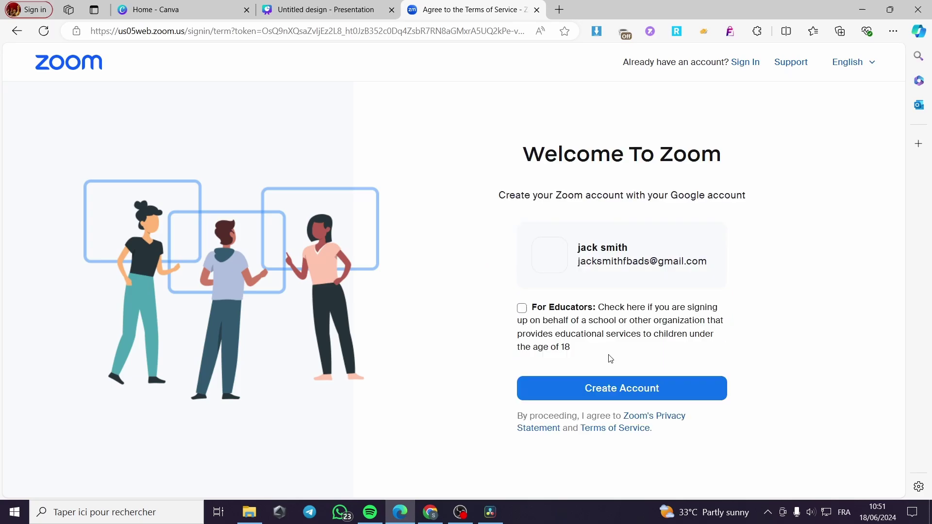
- Create the Zoom account with the For Educators option left off
left_click(522, 310)
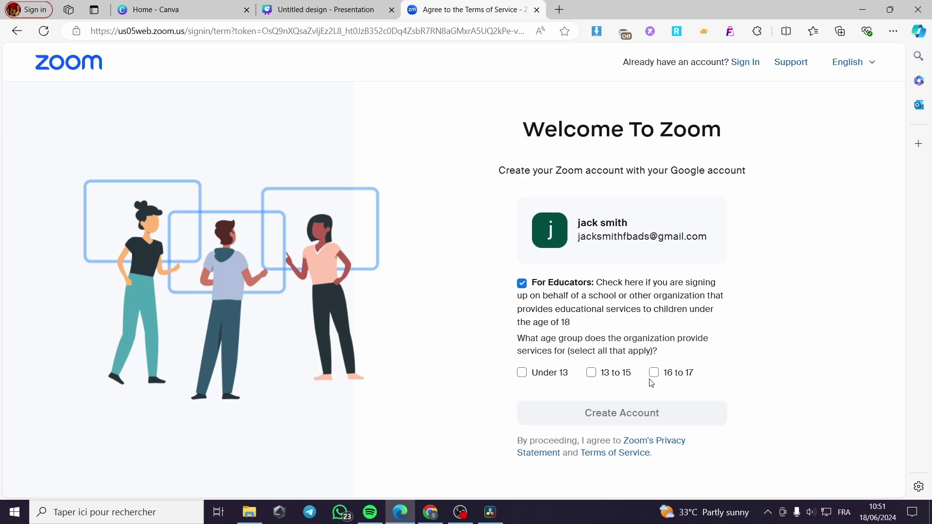
left_click(523, 283)
left_click(631, 388)
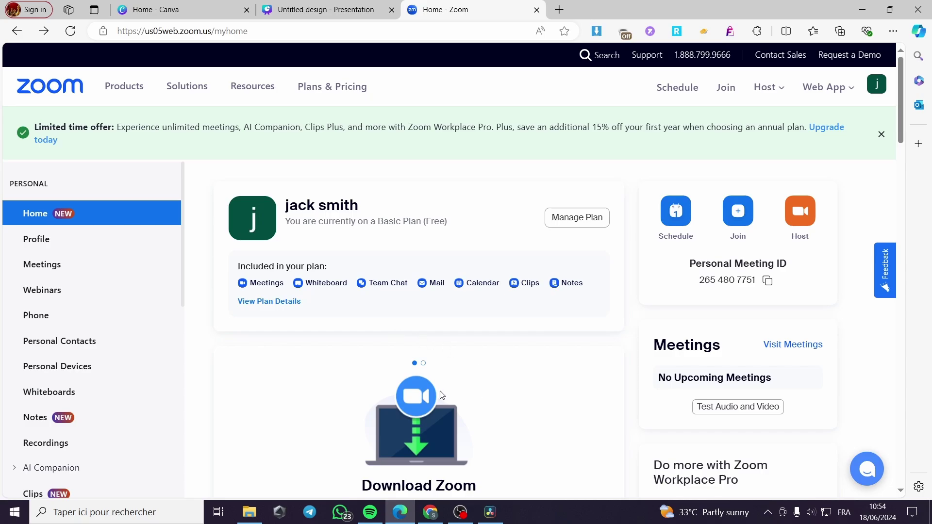
- Start the personal meeting from the Zoom web app's Meetings page and try to join audio by computer
scroll(471, 384, "down", 1)
scroll(470, 384, "down", 1)
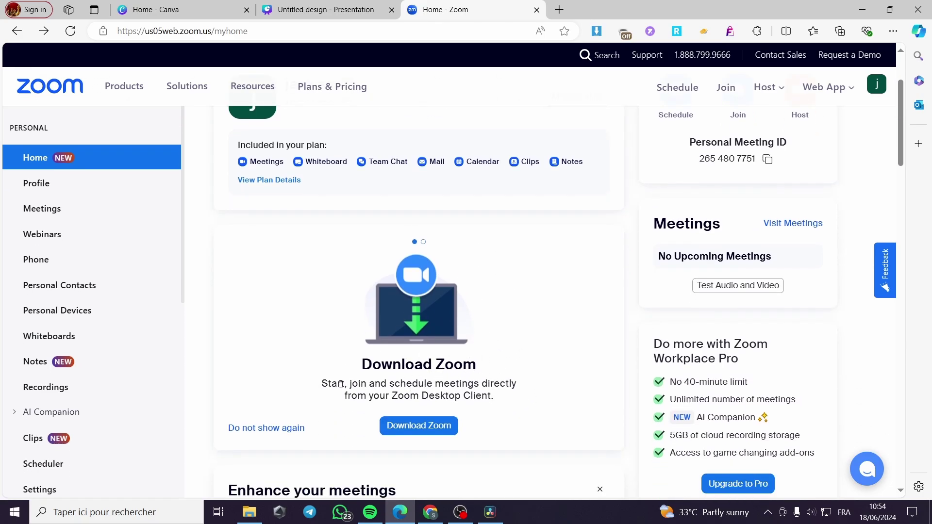
scroll(491, 382, "up", 2)
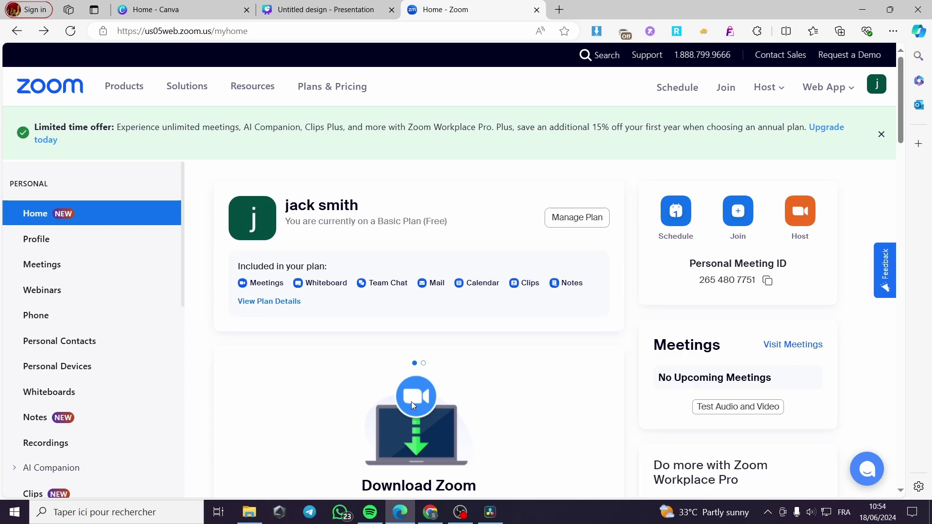
left_click(850, 90)
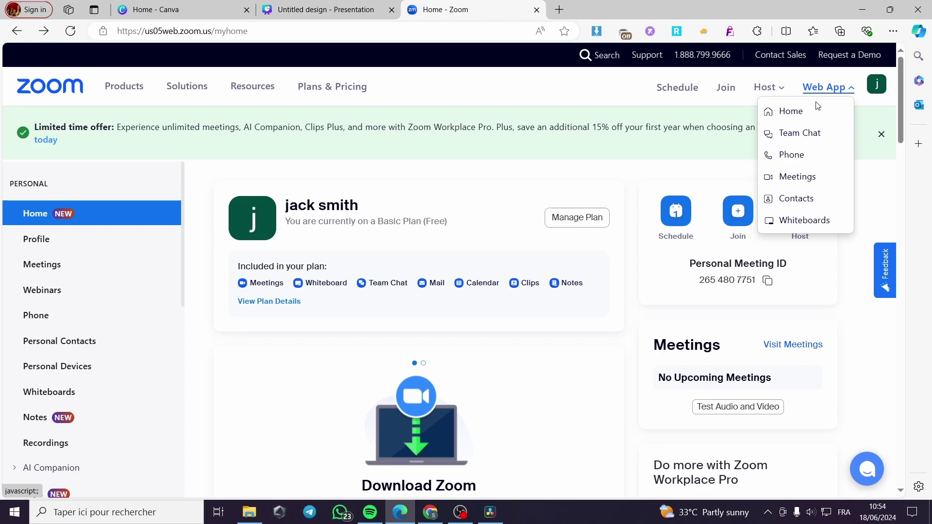
left_click(795, 180)
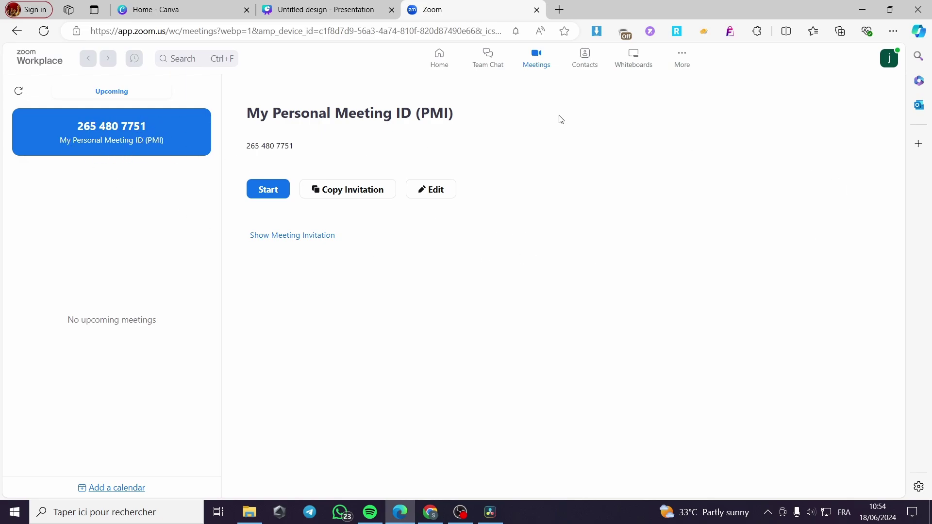
left_click(280, 195)
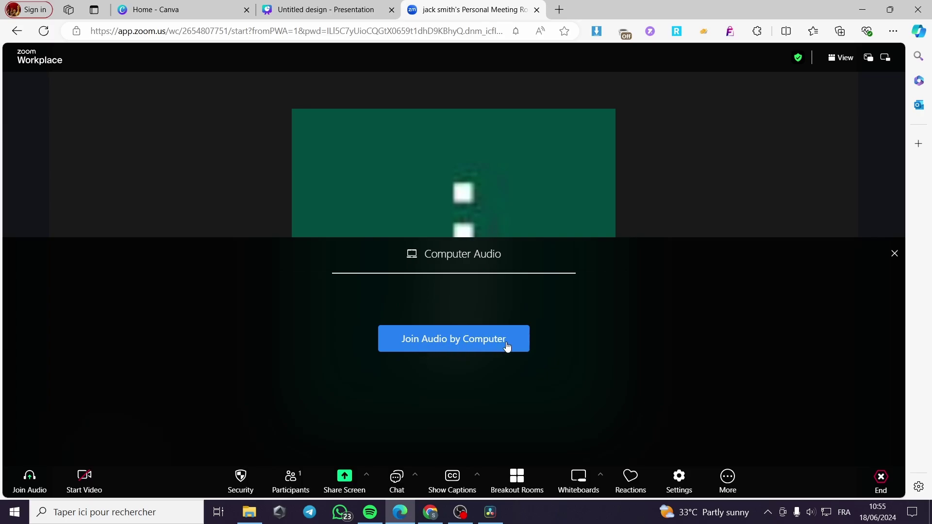
left_click(461, 346)
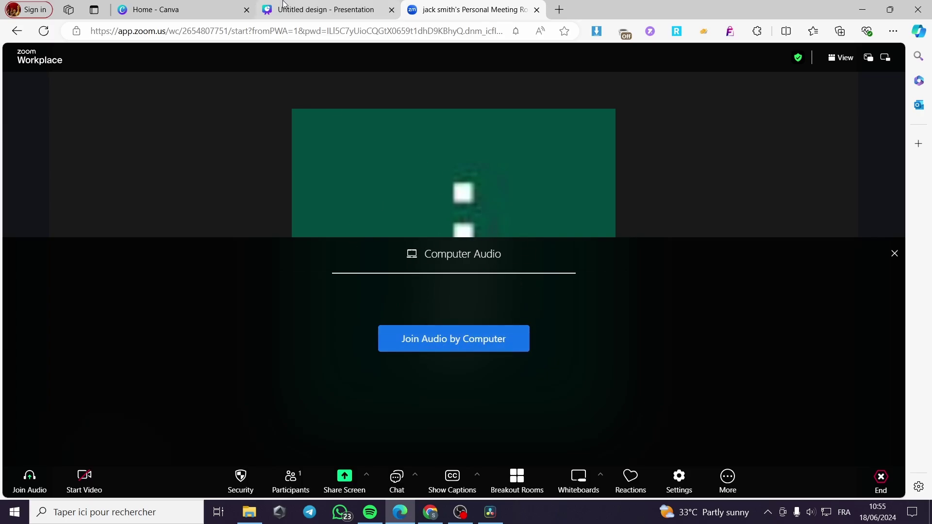
- Switch to the Canva design, present it full screen from page 1 and leave the presentation
left_click(296, 5)
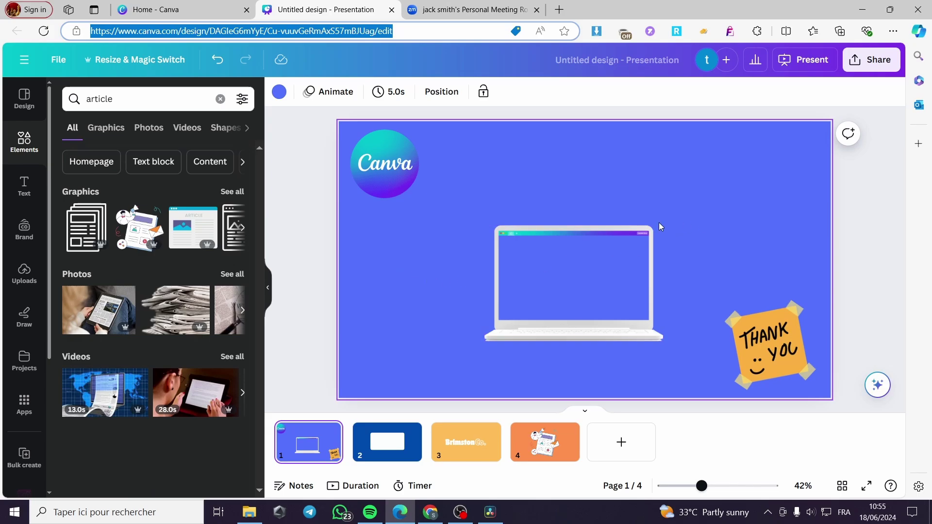
left_click(803, 58)
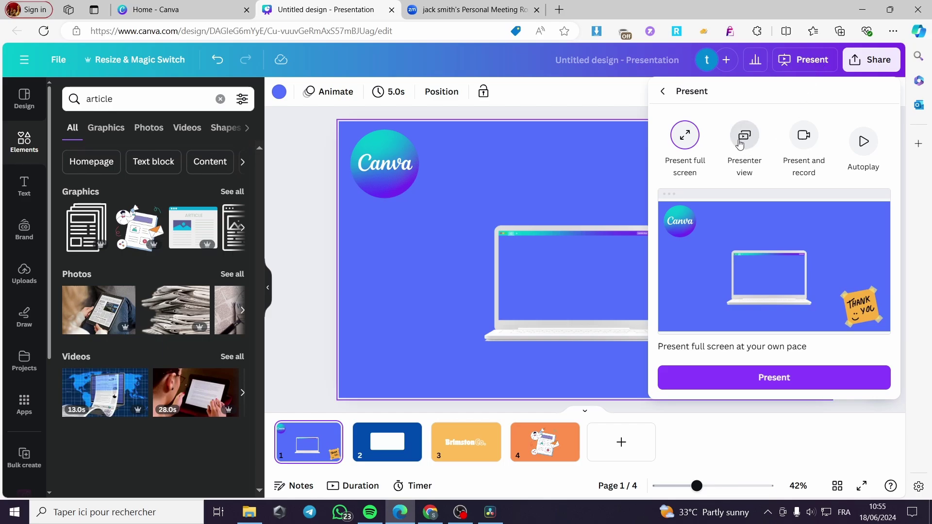
left_click(788, 377)
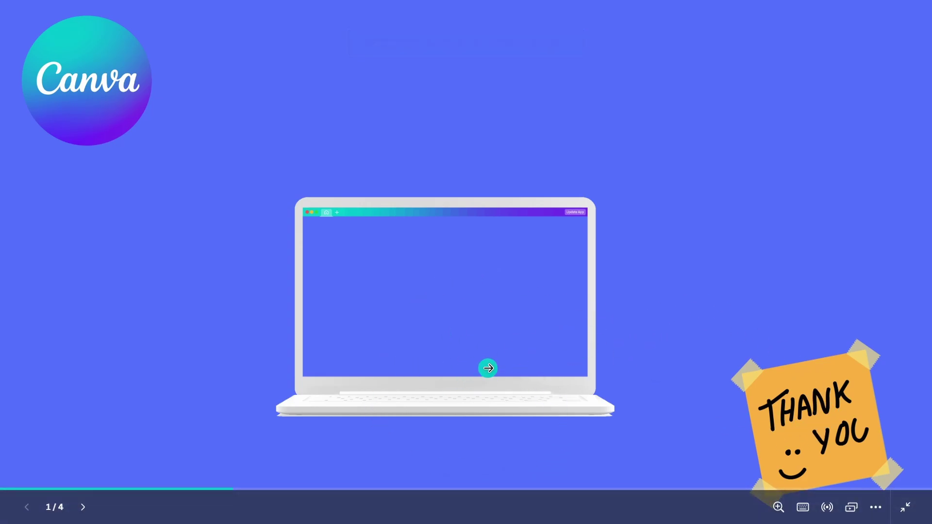
key("Escape")
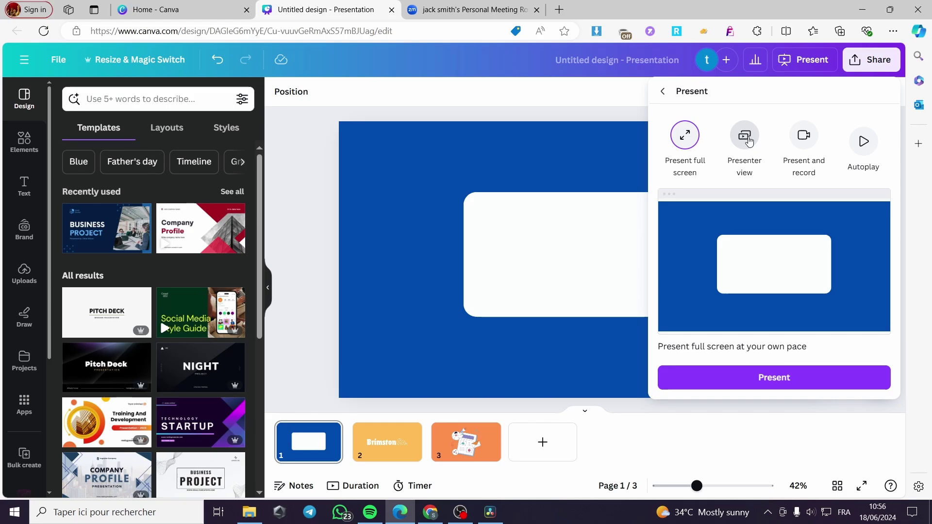
left_click(594, 106)
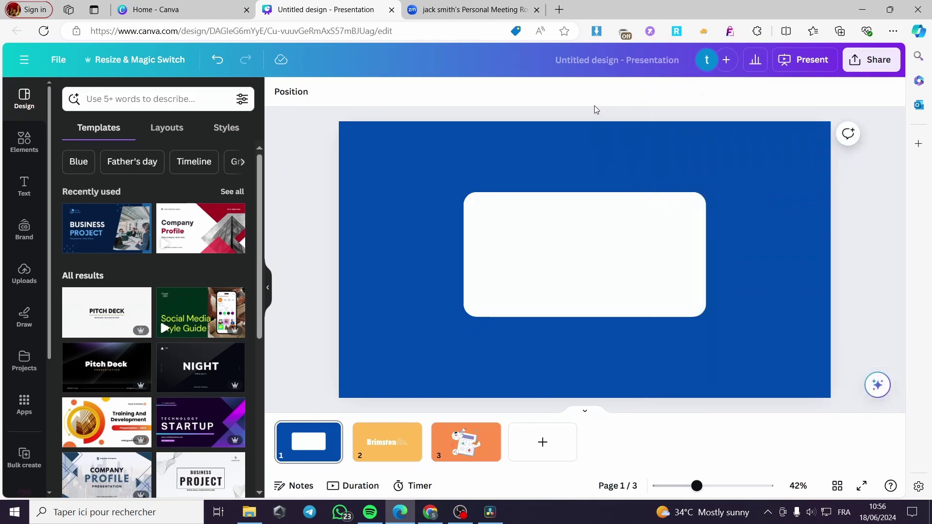
- Undo the deletion of the first page and start presenting from it in Presenter view
key("ctrl+z")
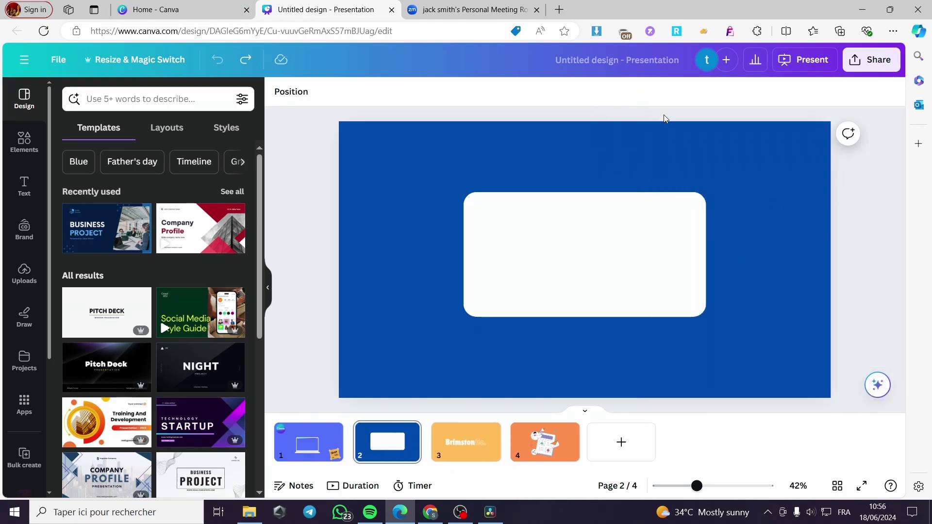
left_click(309, 435)
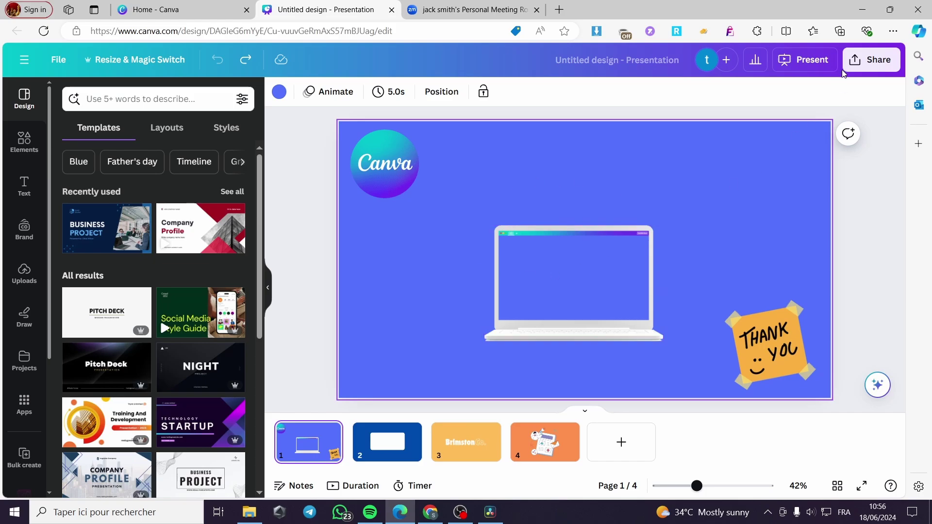
left_click(823, 60)
left_click(744, 136)
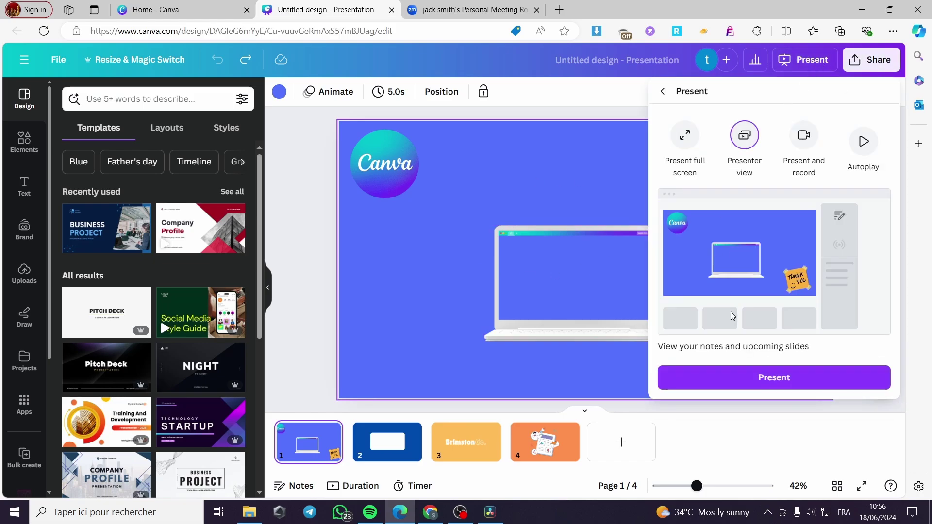
left_click(777, 379)
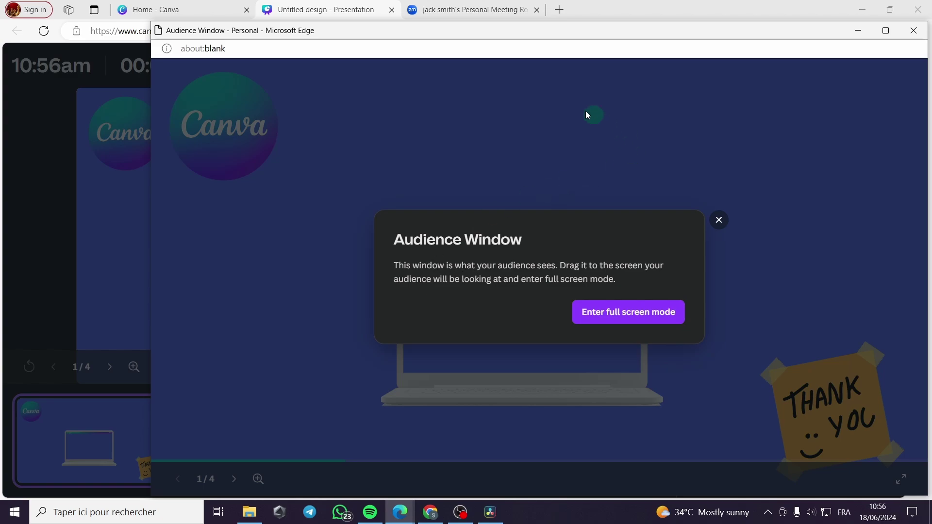
- Dismiss the Audience Window notice, move that window aside, and dismiss the notice in the Presenter Window
left_click_drag(487, 35, 482, 32)
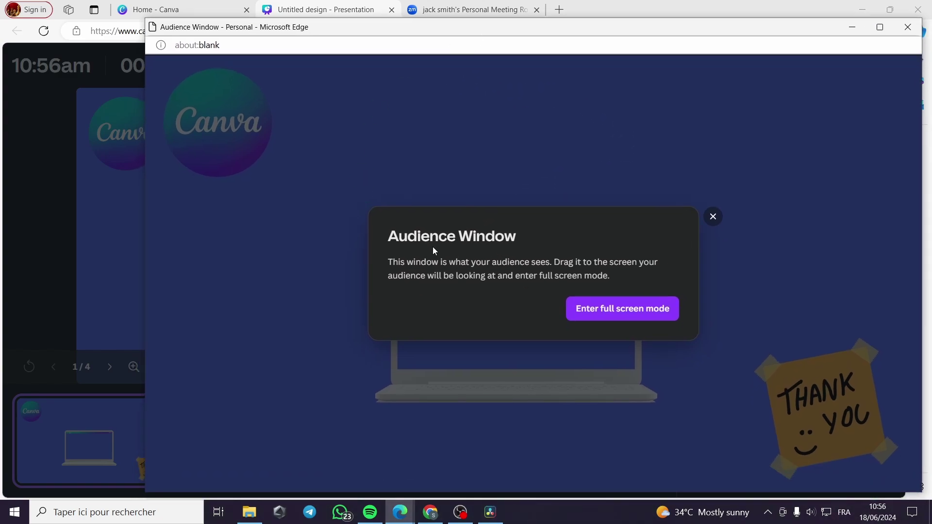
left_click(714, 217)
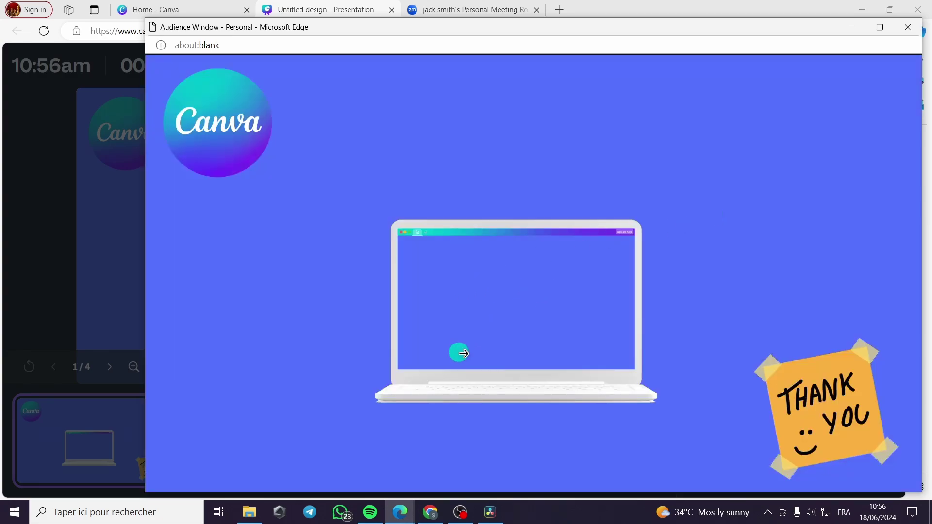
left_click_drag(805, 19, 849, 73)
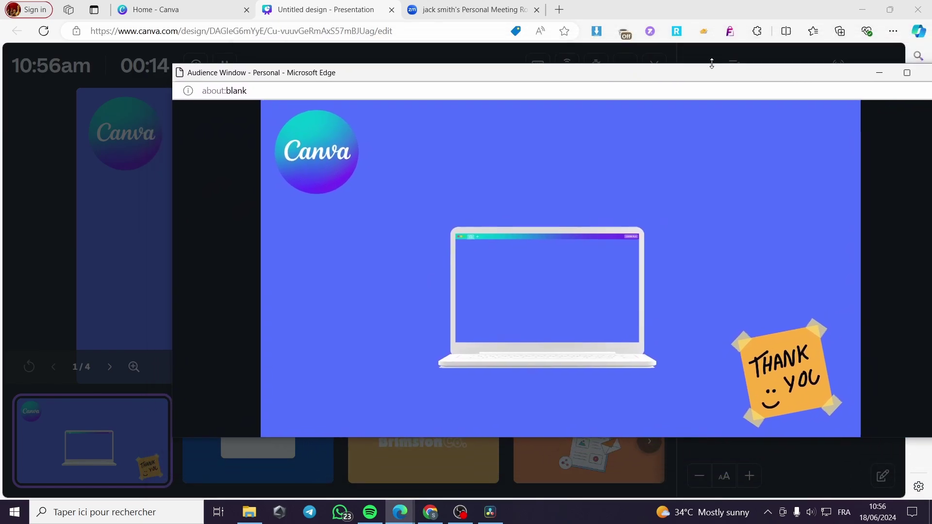
left_click(329, 9)
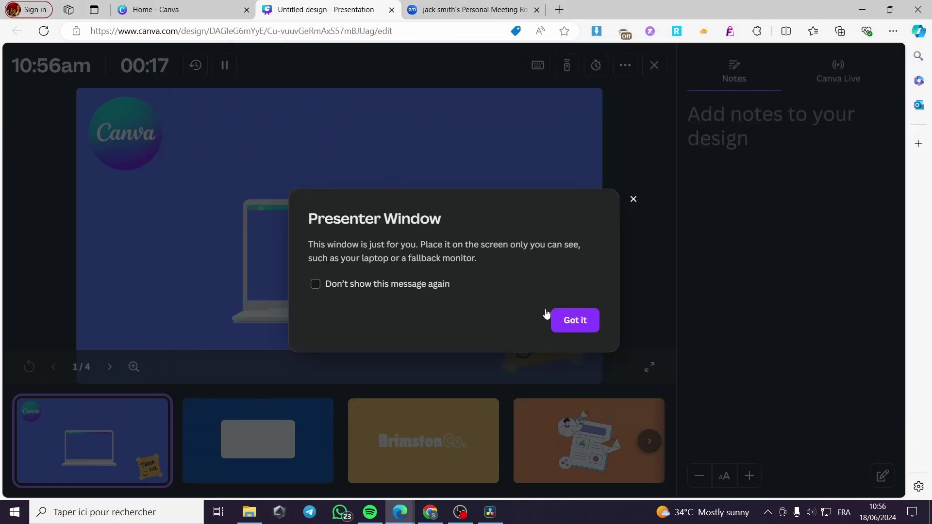
left_click(577, 325)
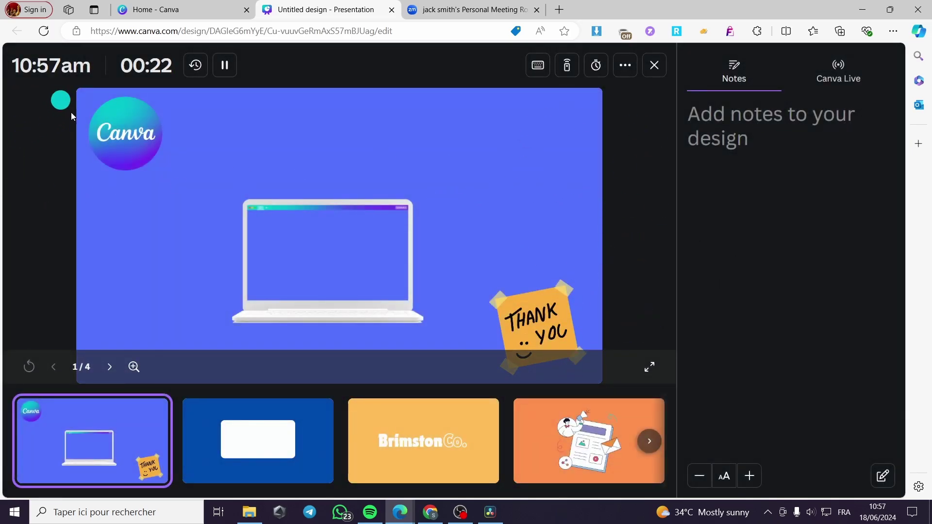
- Bring the Canva Audience Window to the front and switch to the Zoom meeting page
mouse_move(397, 520)
left_click(451, 472)
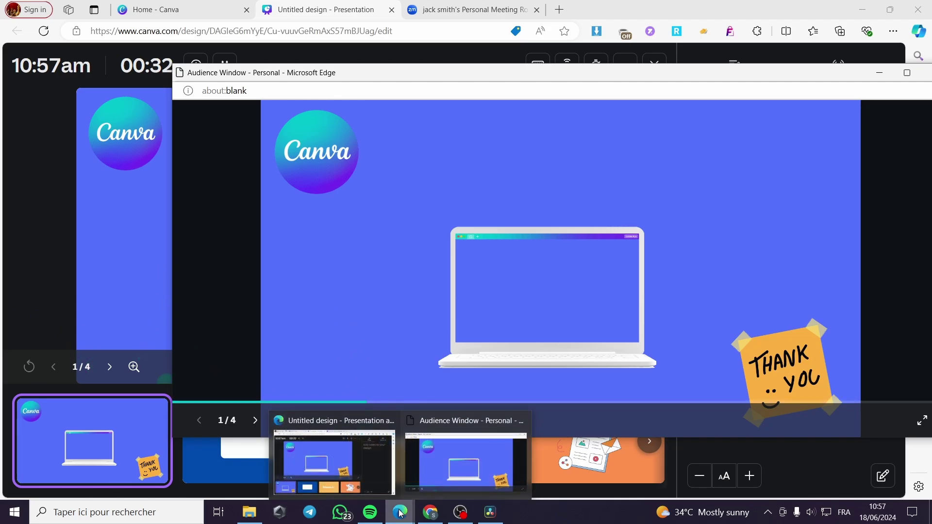
left_click(447, 4)
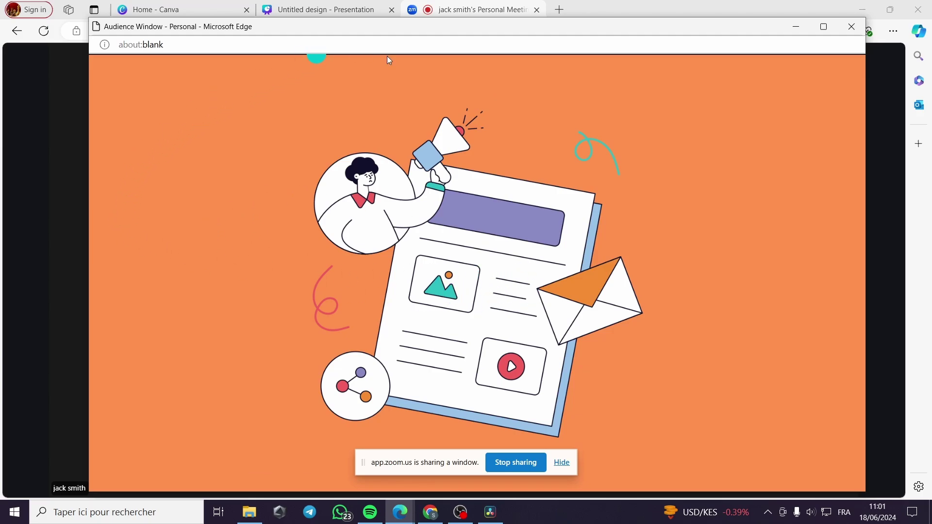
- Expand the shared-window preview in the Zoom meeting and stop sharing the window
left_click(450, 14)
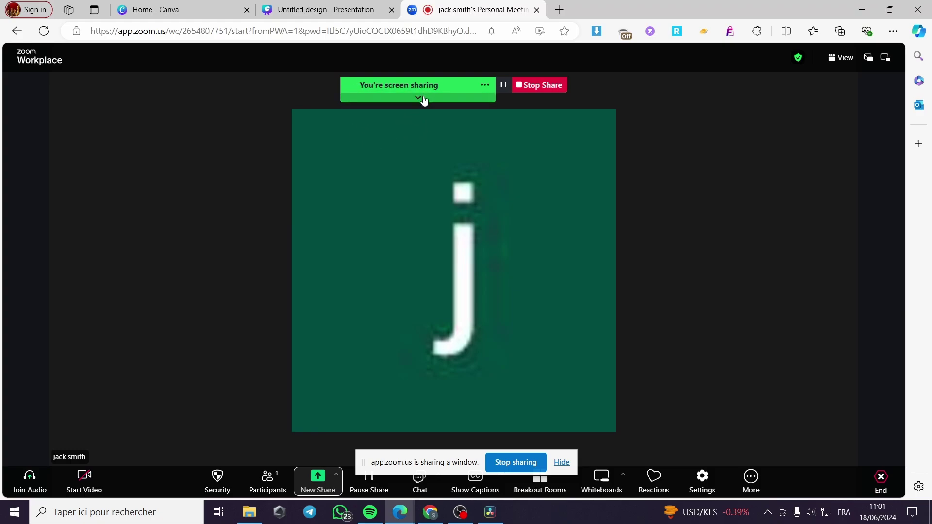
left_click(420, 98)
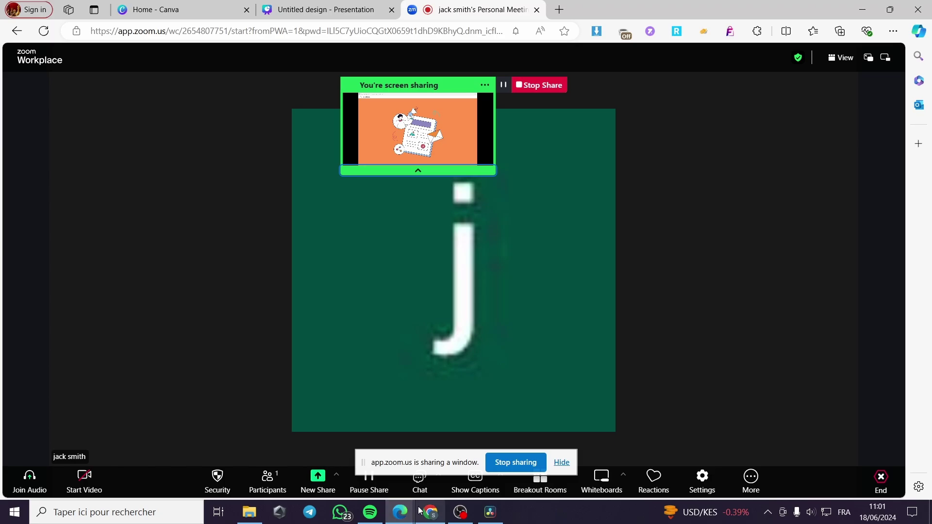
mouse_move(409, 520)
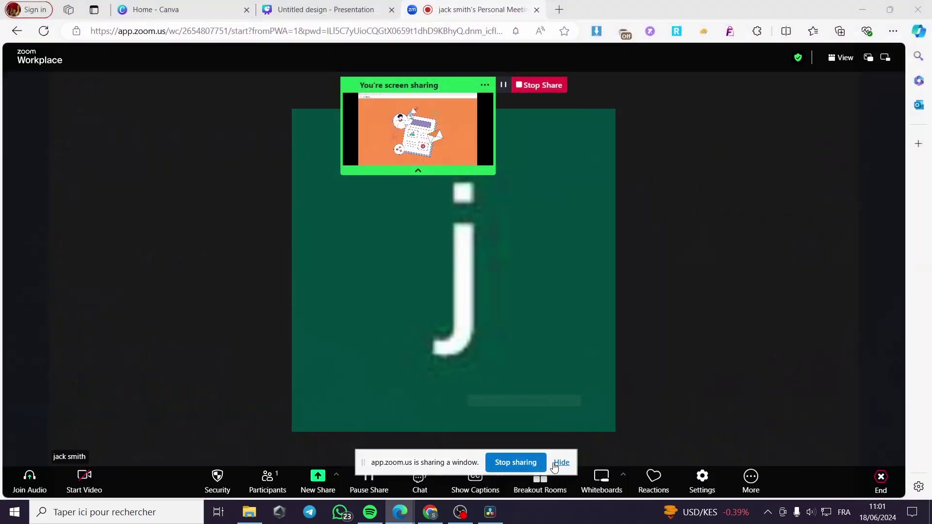
left_click(515, 464)
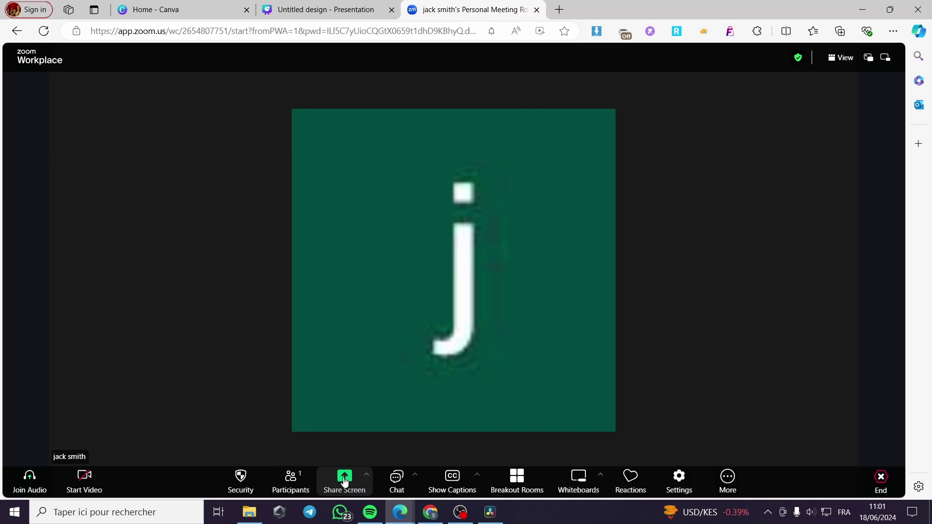
- Try to start a new Zoom screen share with the Audience Window as the shared window
left_click(342, 481)
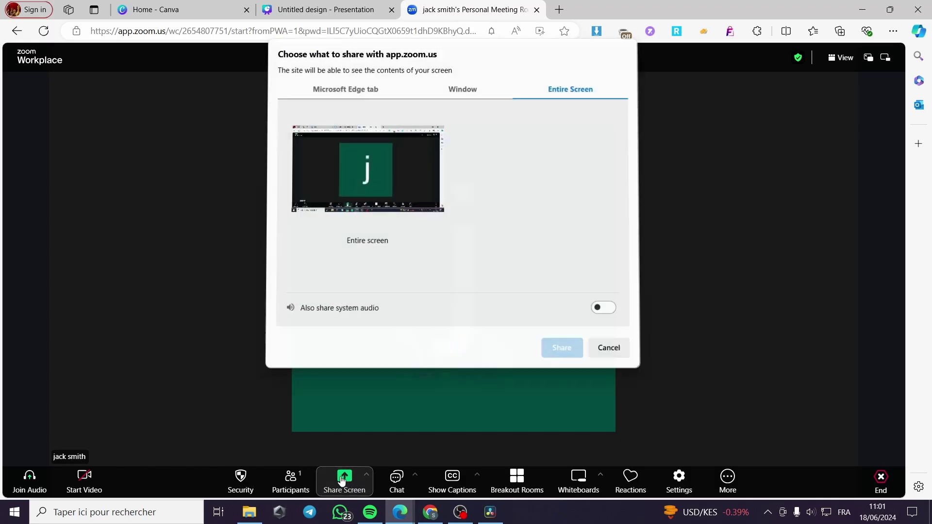
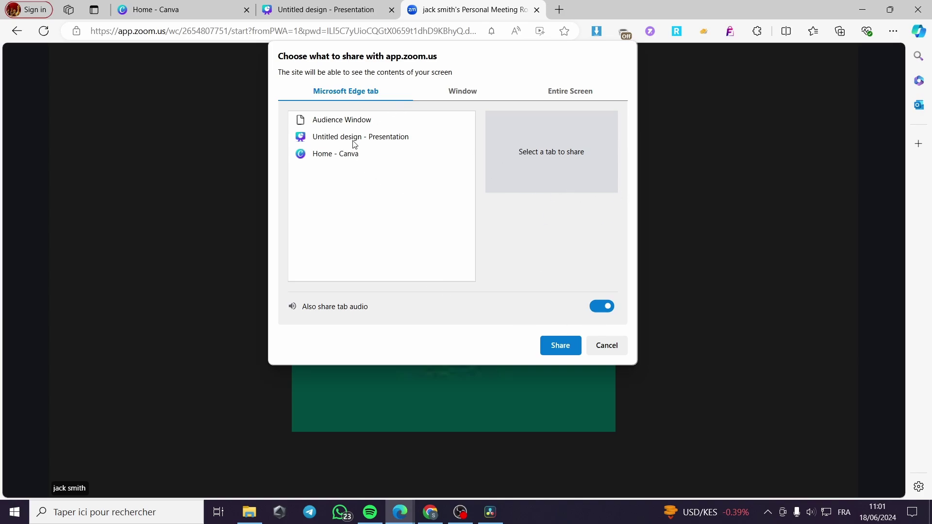
left_click(344, 155)
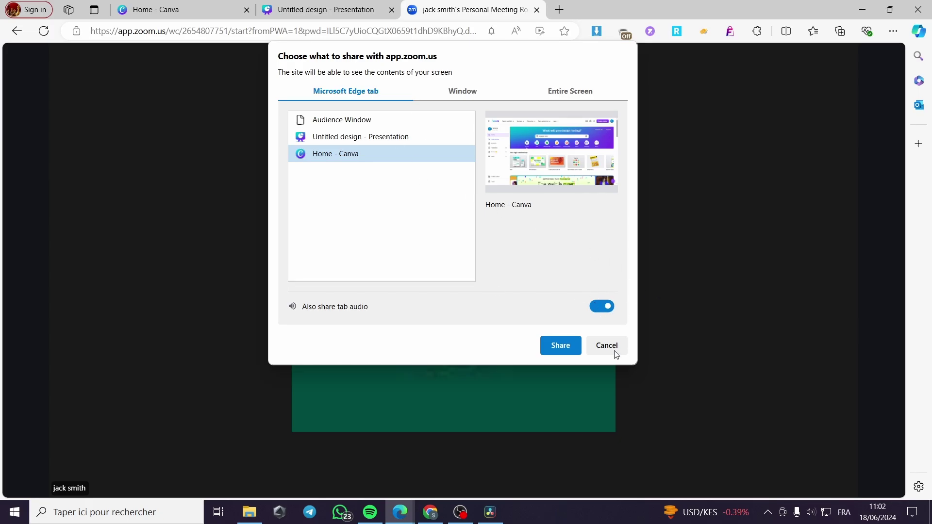
left_click(474, 95)
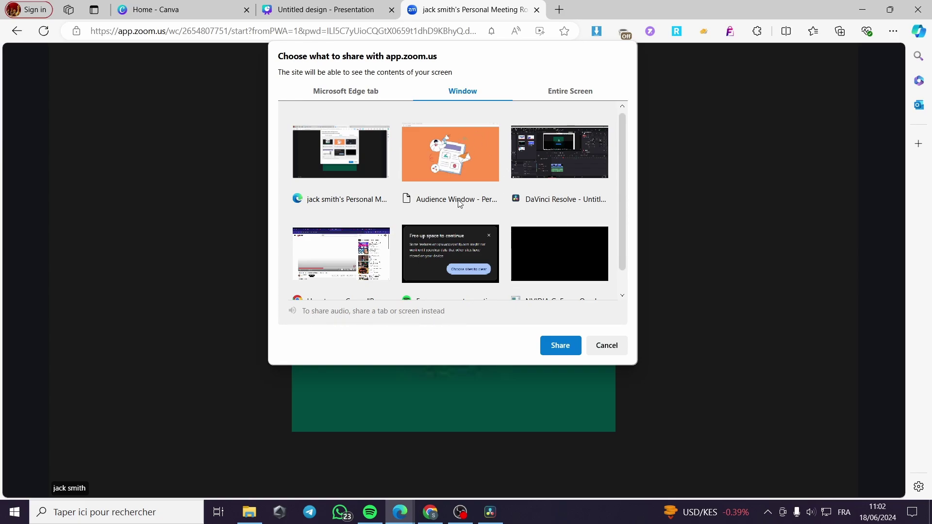
left_click(453, 153)
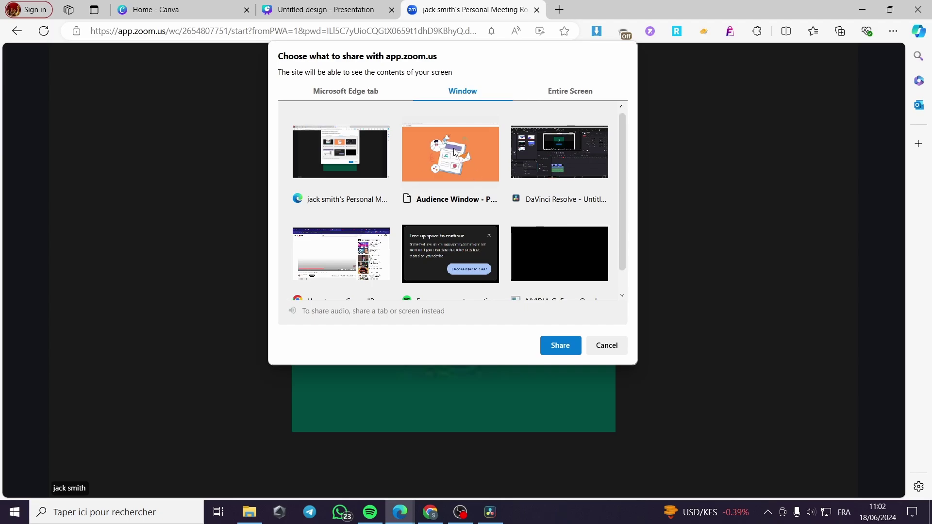
left_click(560, 345)
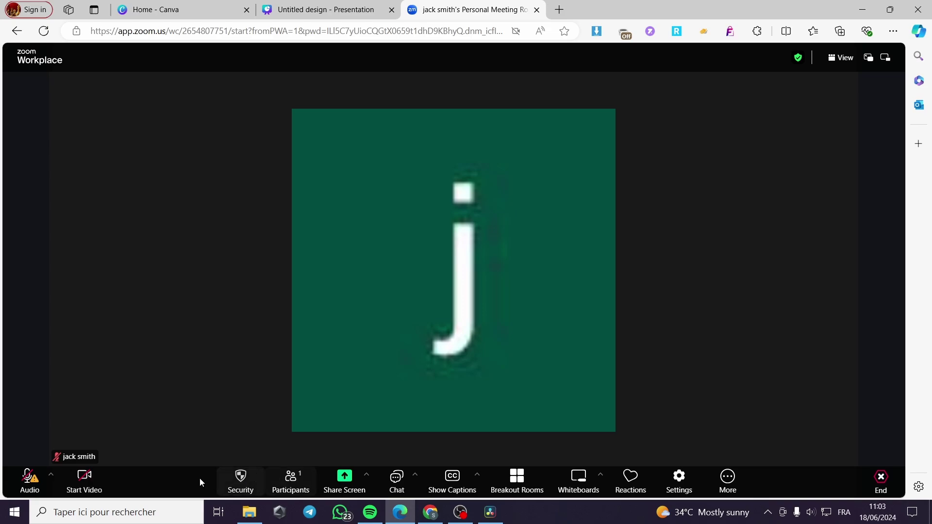
- Reload the Zoom meeting page and try to join audio by computer, dismissing the microphone permission request
left_click(44, 31)
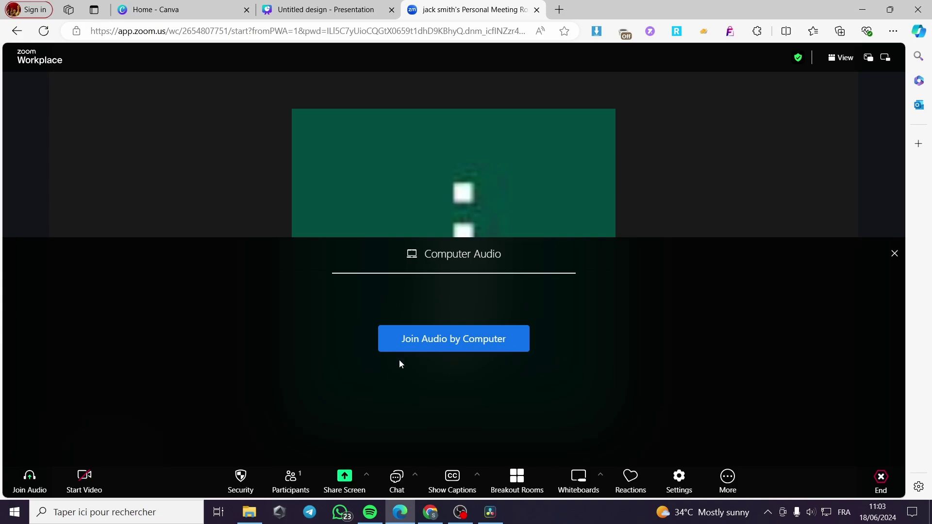
left_click(426, 345)
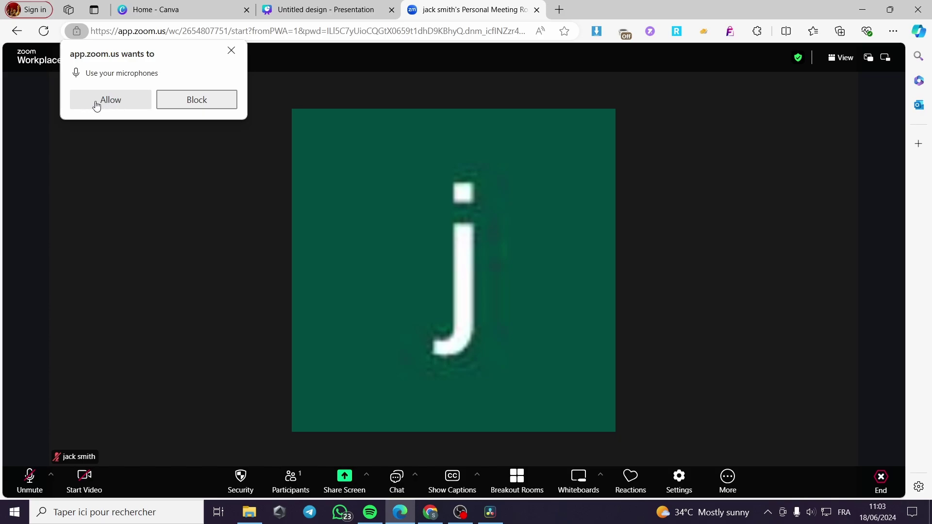
left_click(231, 50)
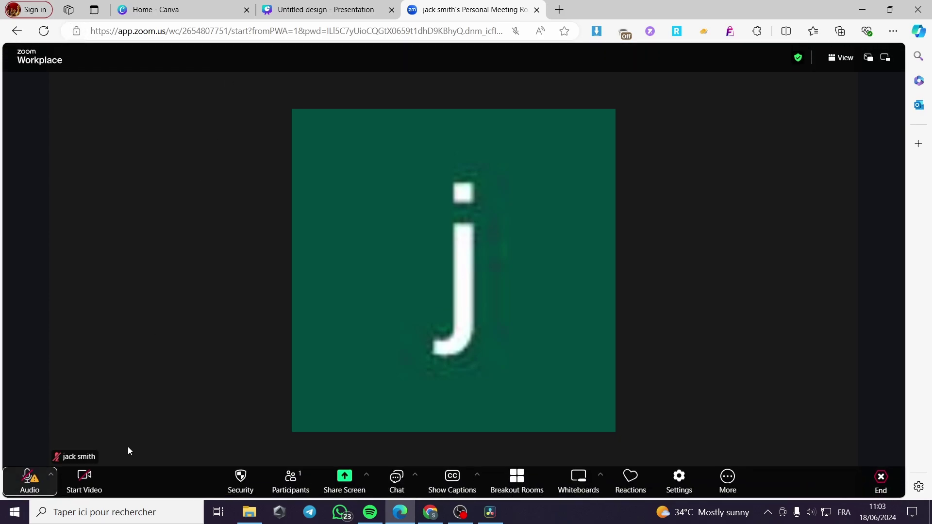
- Try to start the meeting video while blocking camera access, and cancel the choice of what to share
left_click(80, 482)
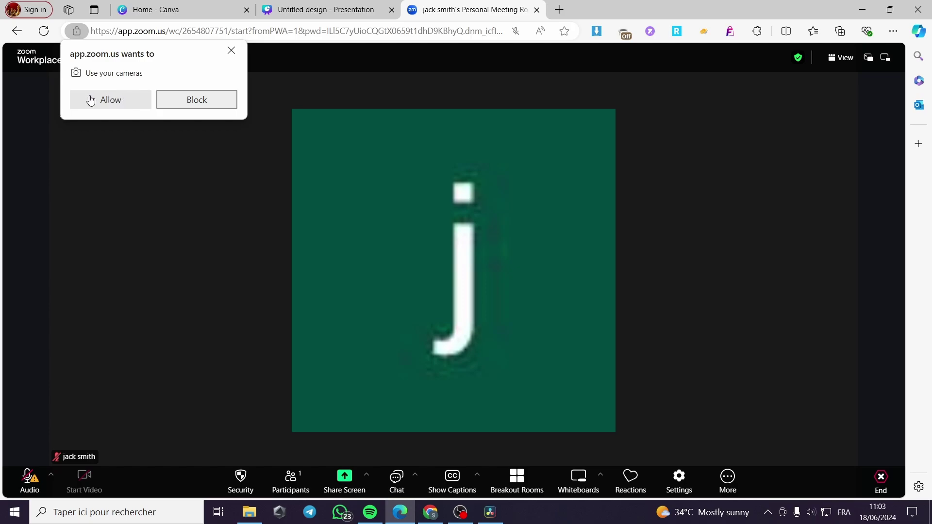
left_click(212, 103)
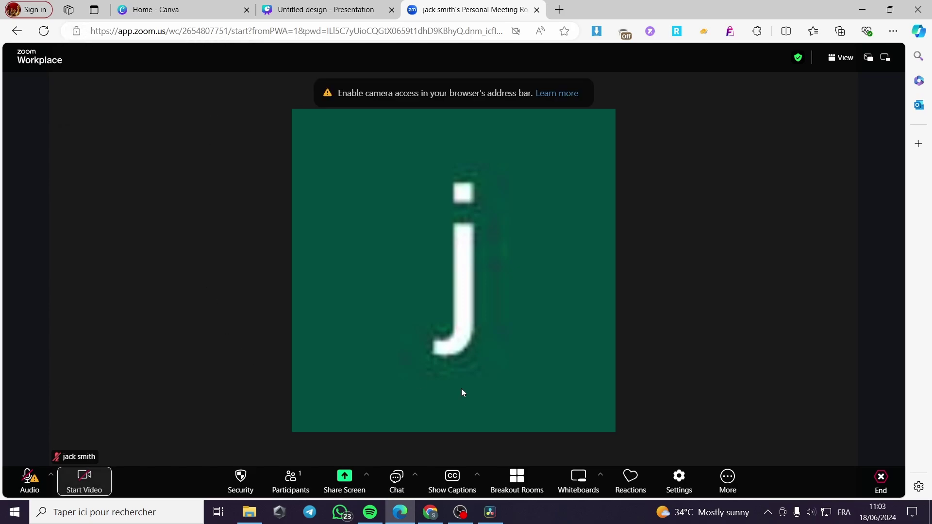
left_click(292, 480)
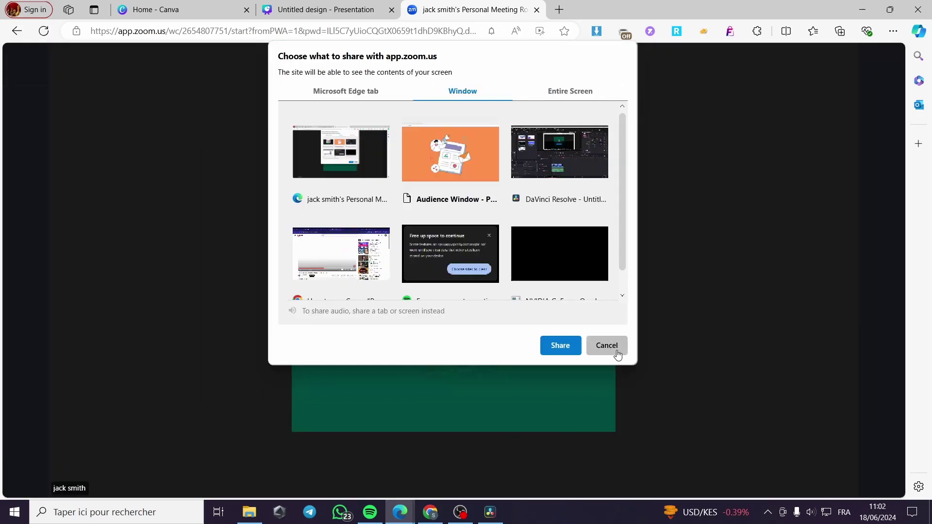
left_click(607, 346)
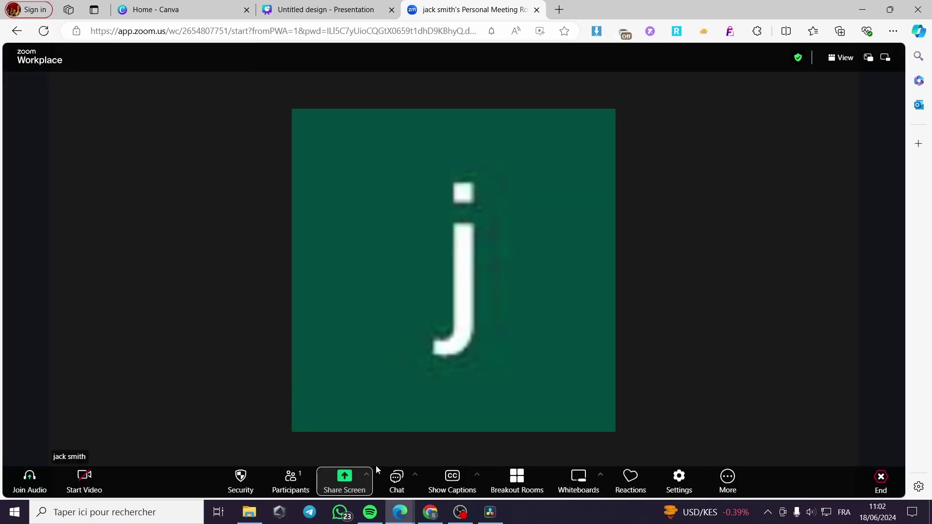